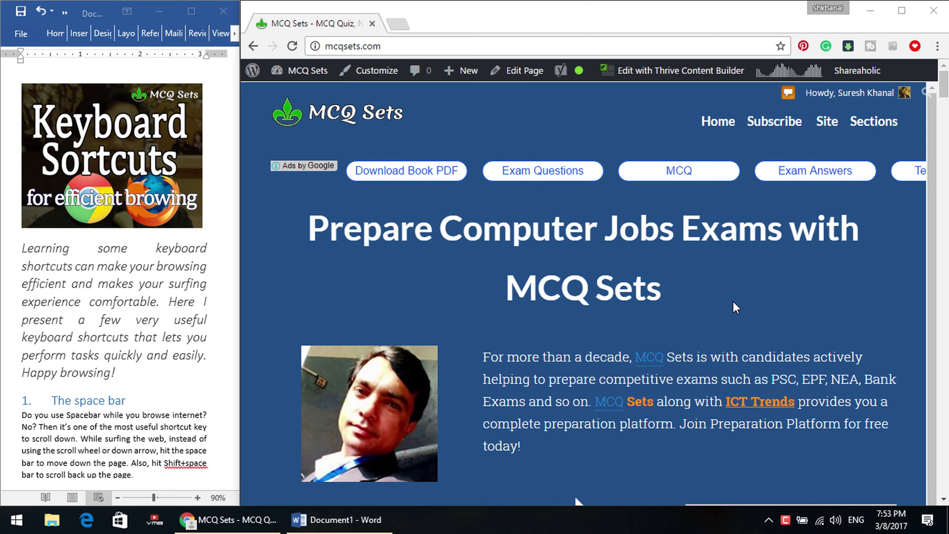
Page down the MCQ Sets homepage with Space, then return to the top with Home.
{"action": "left_click", "coordinate": [734, 301]}
{"action": "key", "text": "space"}
{"action": "key", "text": "space"}
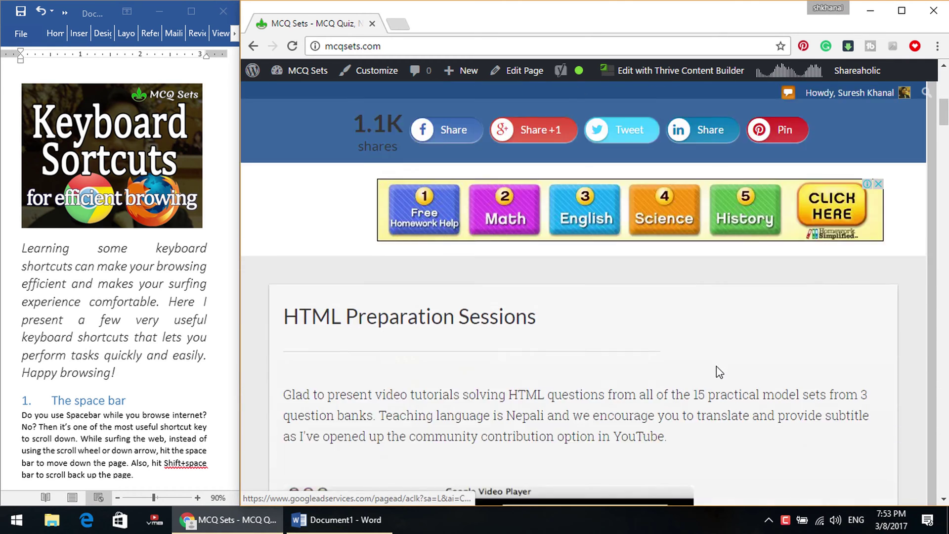
{"action": "key", "text": "space"}
{"action": "key", "text": "space"}
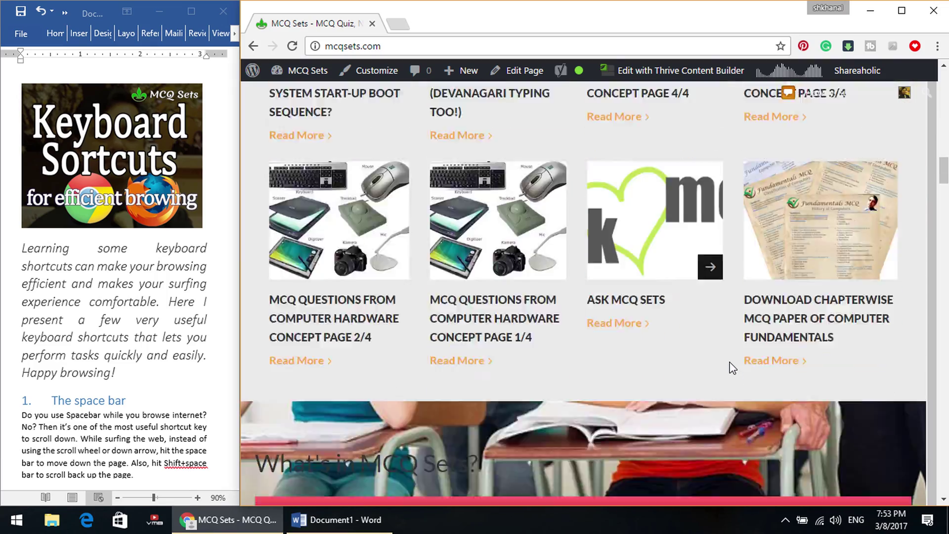
{"action": "key", "text": "space"}
{"action": "key", "text": "space"}
{"action": "key", "text": "space"}
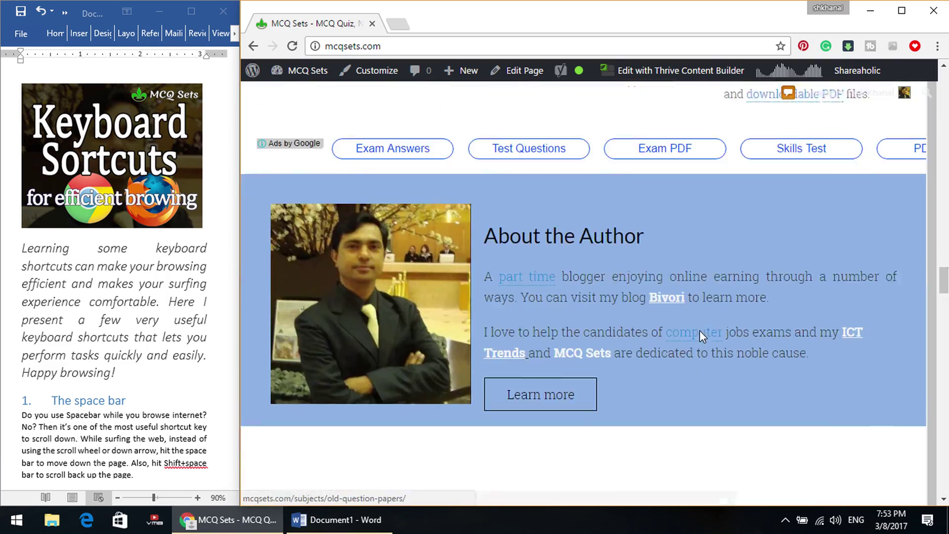
{"action": "key", "text": "shift+space"}
{"action": "key", "text": "shift+space"}
{"action": "key", "text": "Home"}
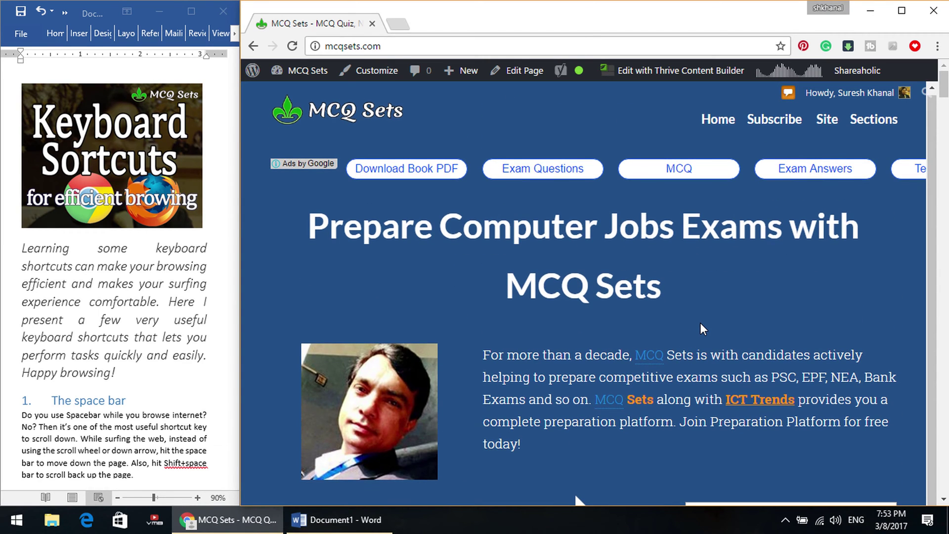
Page down to the feature cards, then Shift+Space back up to the homepage top.
{"action": "key", "text": "space"}
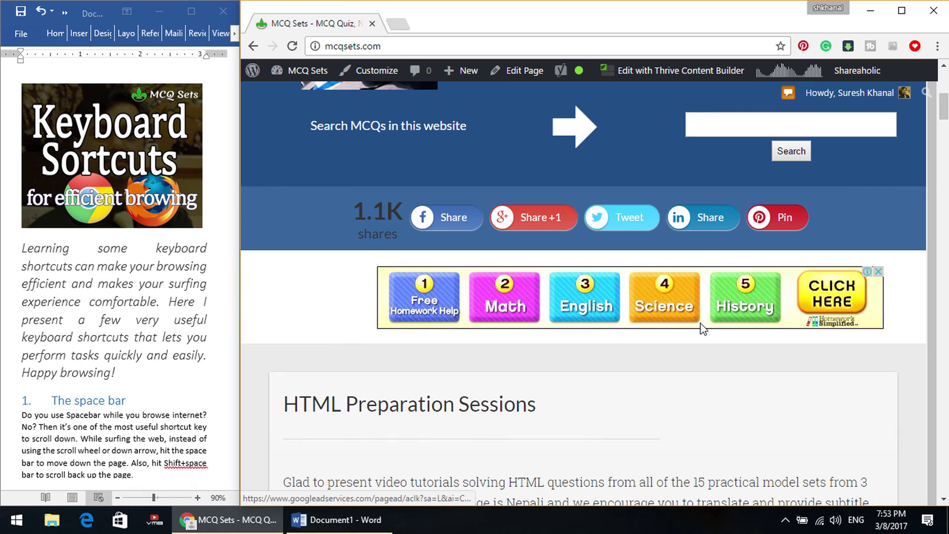
{"action": "key", "text": "space"}
{"action": "key", "text": "space"}
{"action": "key", "text": "space"}
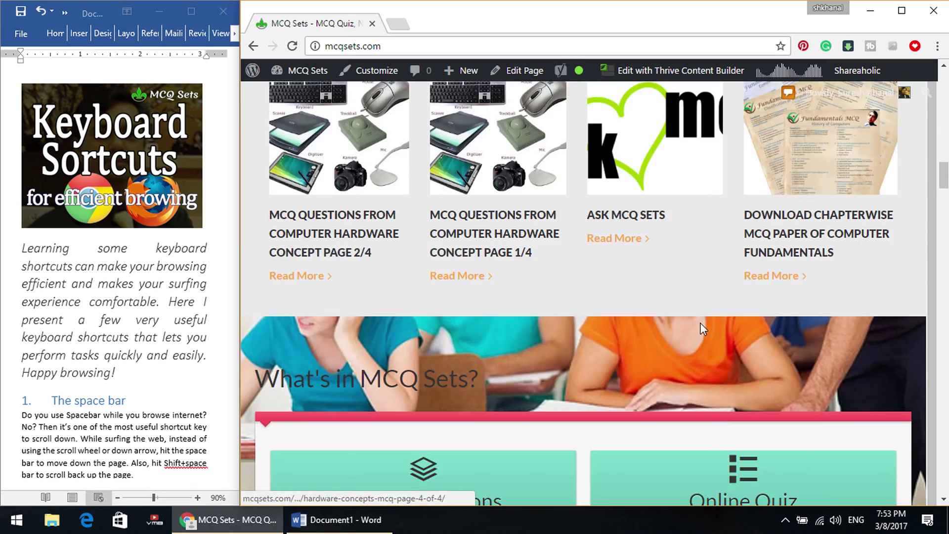
{"action": "key", "text": "space"}
{"action": "key", "text": "space"}
{"action": "key", "text": "space"}
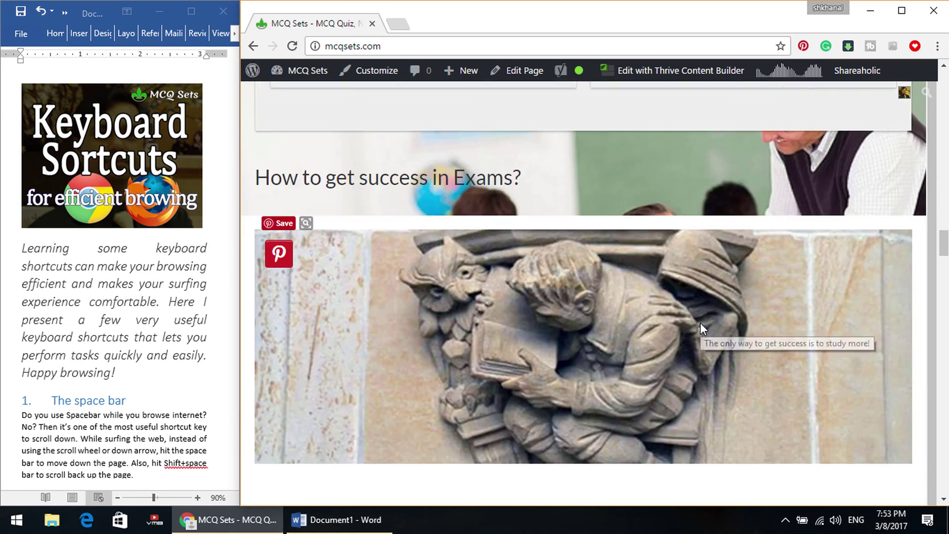
{"action": "key", "text": "space"}
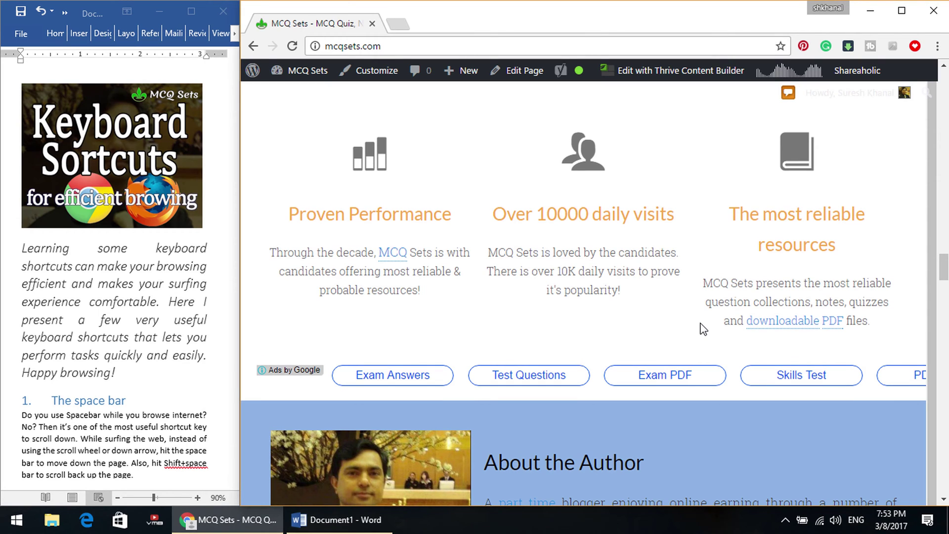
{"action": "key", "text": "shift+space"}
{"action": "key", "text": "shift+space"}
{"action": "key", "text": "shift+space"}
{"action": "key", "text": "shift+space"}
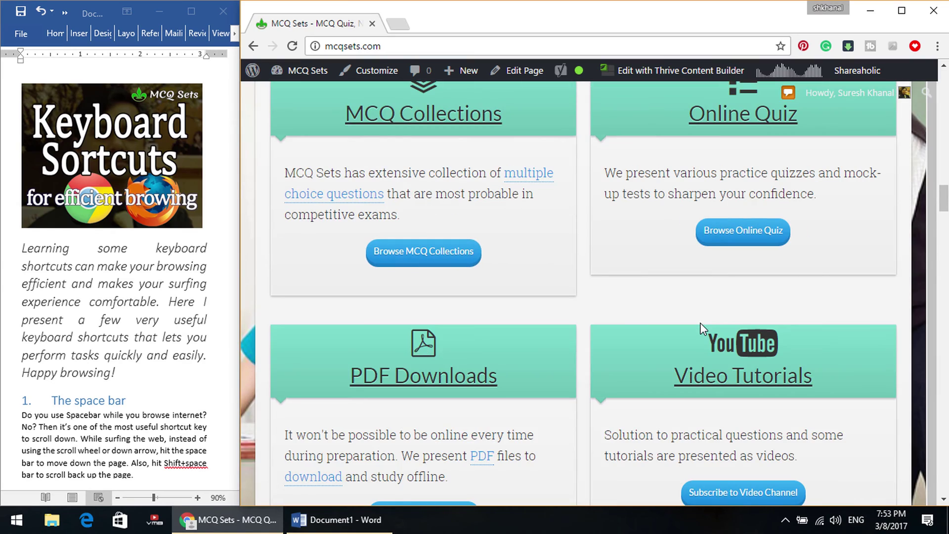
{"action": "key", "text": "shift+space"}
{"action": "key", "text": "shift+space"}
{"action": "key", "text": "shift+space"}
{"action": "key", "text": "shift+space"}
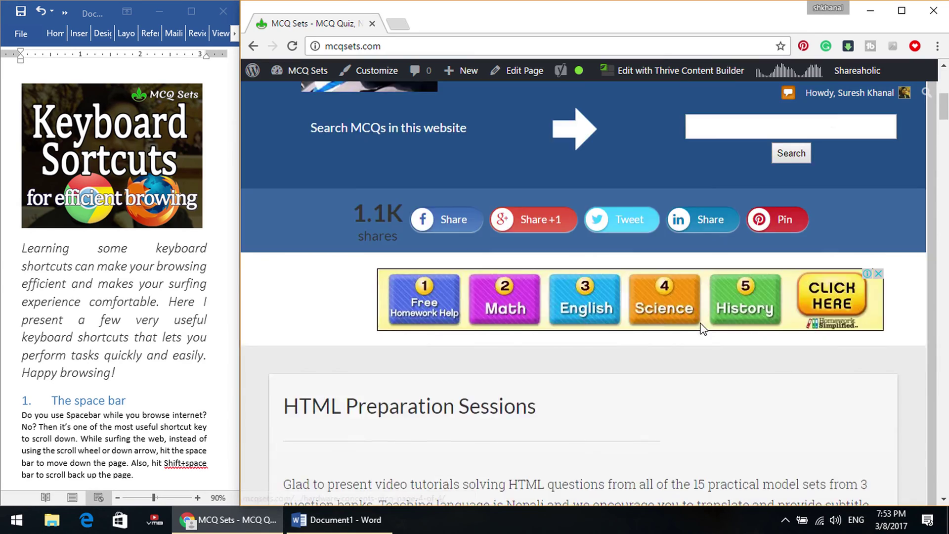
{"action": "key", "text": "shift+space"}
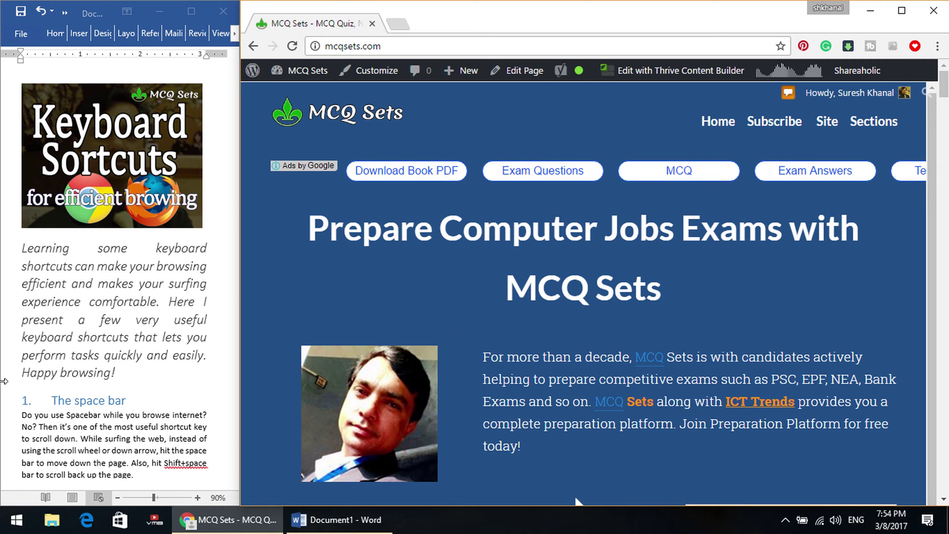
Scroll down through the Word article.
{"action": "left_click", "coordinate": [147, 377]}
{"action": "scroll", "coordinate": [154, 380], "scroll_direction": "down", "scroll_amount": 5}
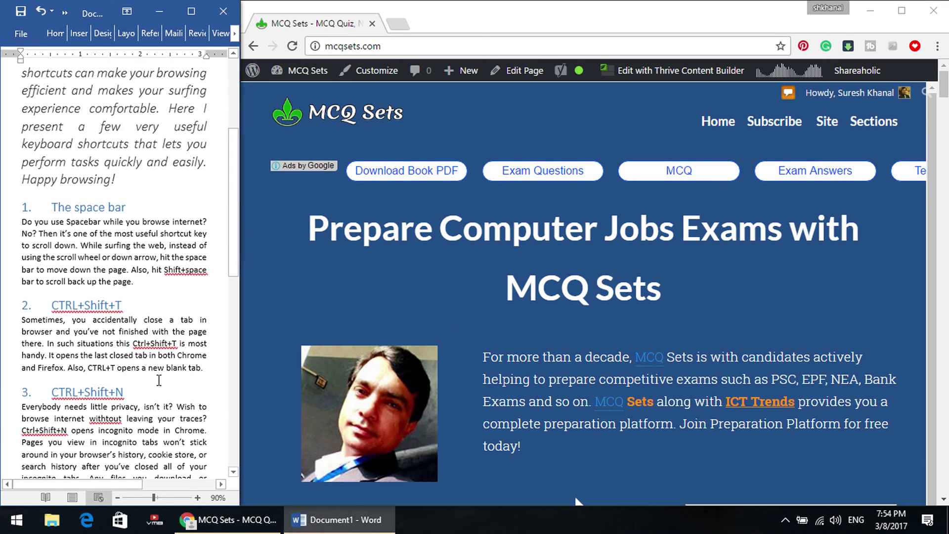
{"action": "scroll", "coordinate": [159, 382], "scroll_direction": "down", "scroll_amount": 3}
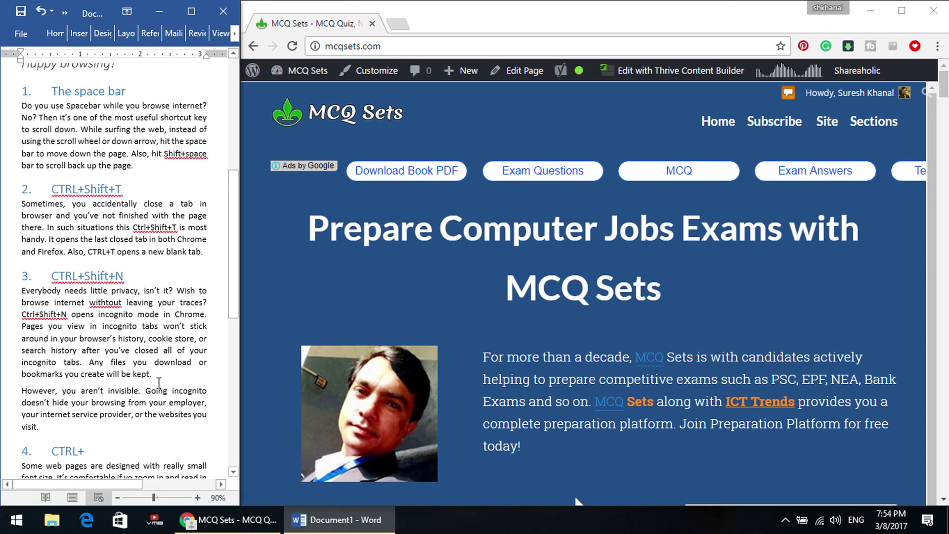
{"action": "scroll", "coordinate": [158, 383], "scroll_direction": "down", "scroll_amount": 1}
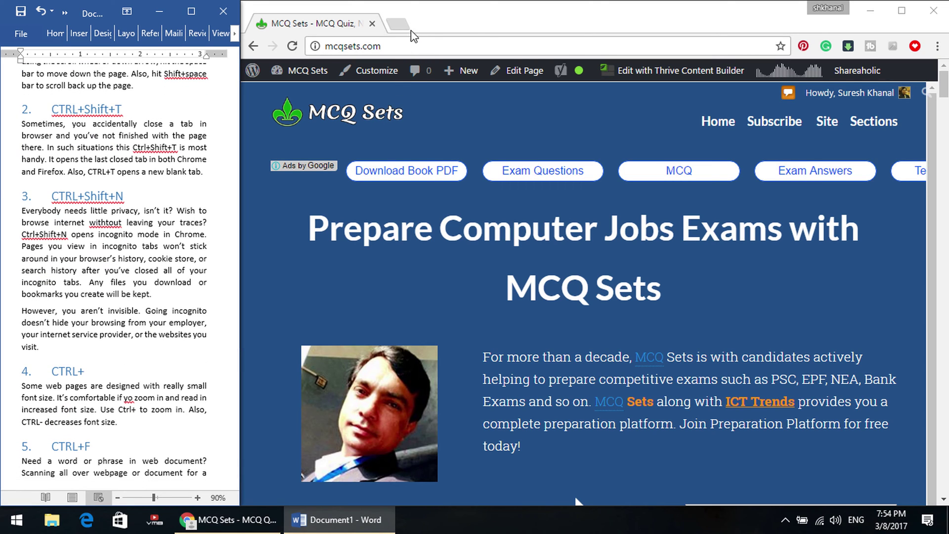
Open a new tab, close the MCQ Sets tab, then restore it with Ctrl+Shift+T.
{"action": "left_click", "coordinate": [399, 24]}
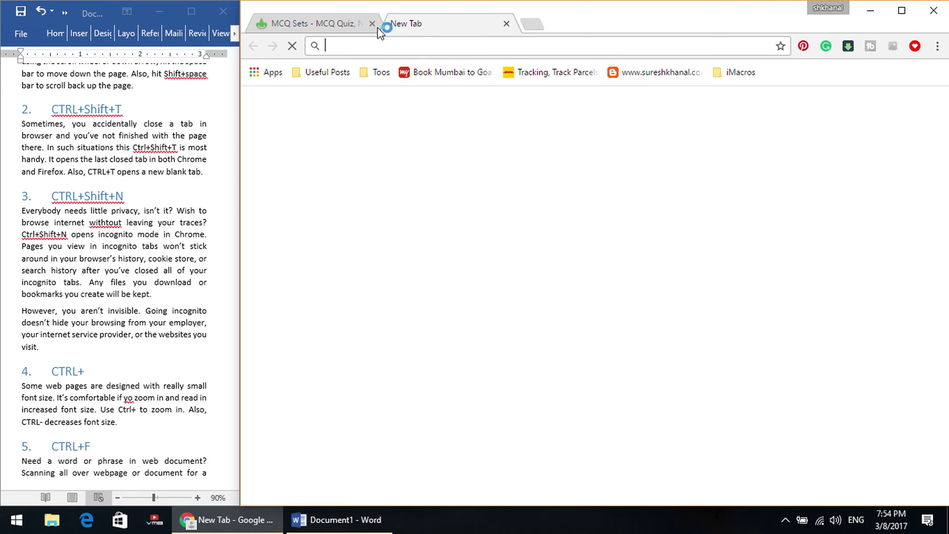
{"action": "left_click", "coordinate": [341, 27]}
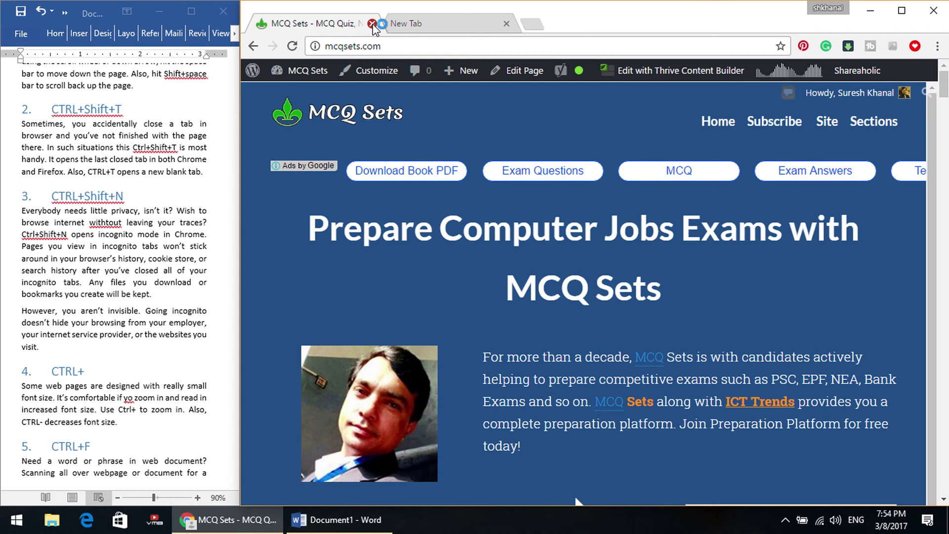
{"action": "left_click", "coordinate": [372, 24]}
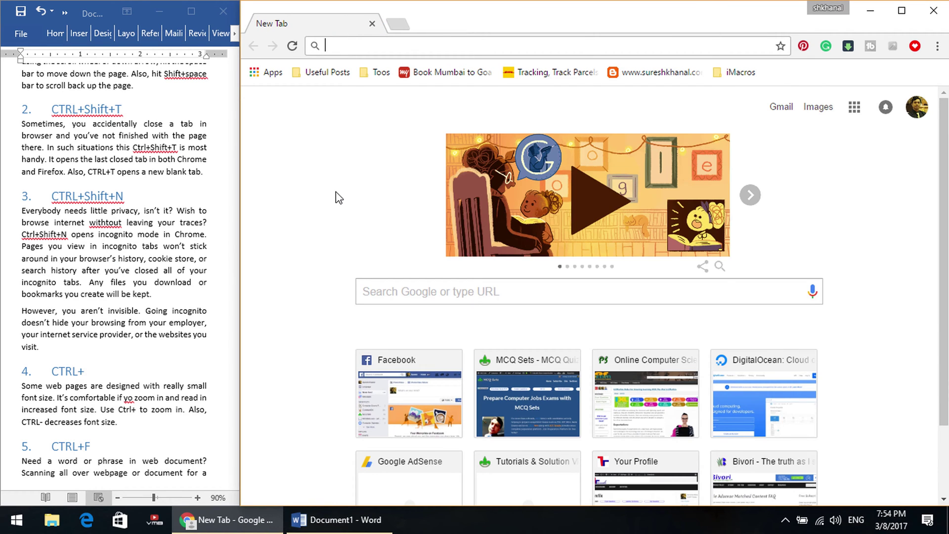
{"action": "key", "text": "F5"}
{"action": "key", "text": "ctrl+shift+t"}
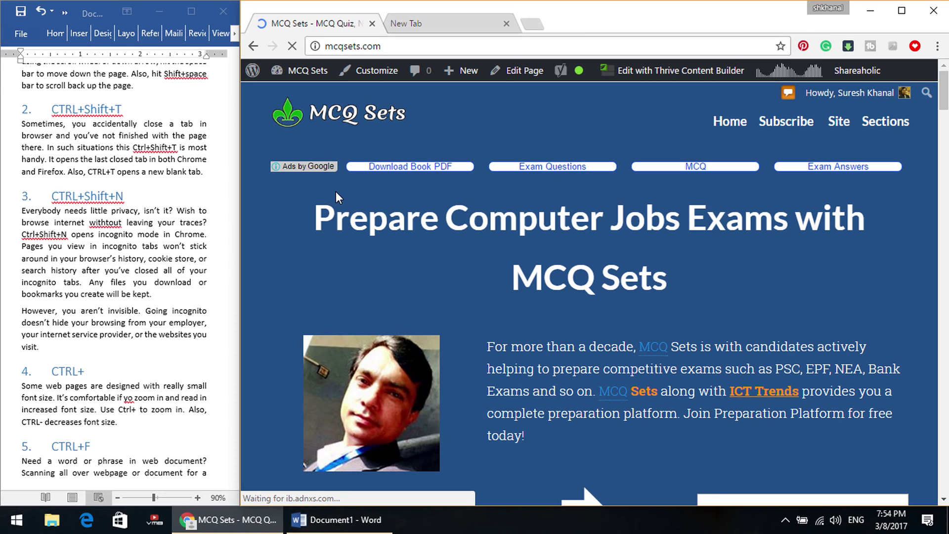
Open two new tabs with Ctrl+T and load onlinekhabar.com in one of them.
{"action": "key", "text": "ctrl+t"}
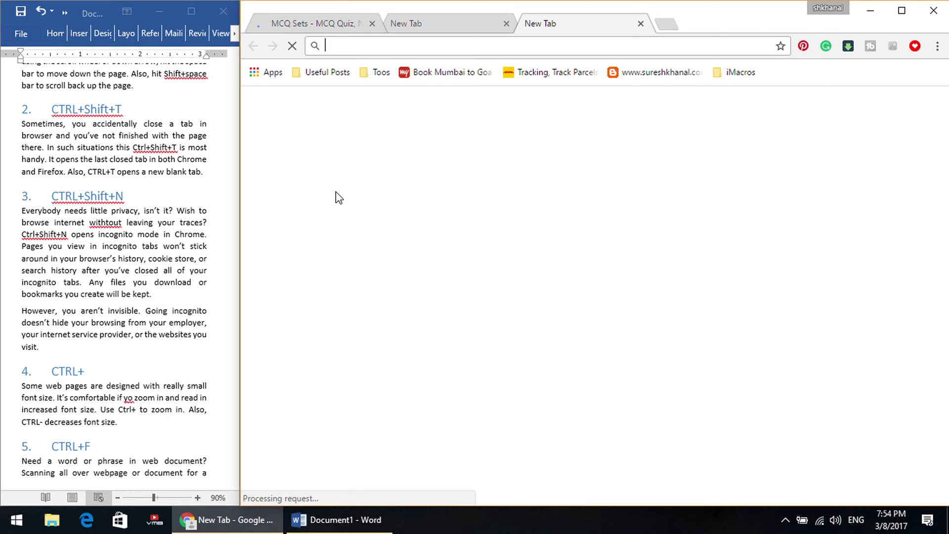
{"action": "key", "text": "ctrl+t"}
{"action": "key", "text": "ctrl+t"}
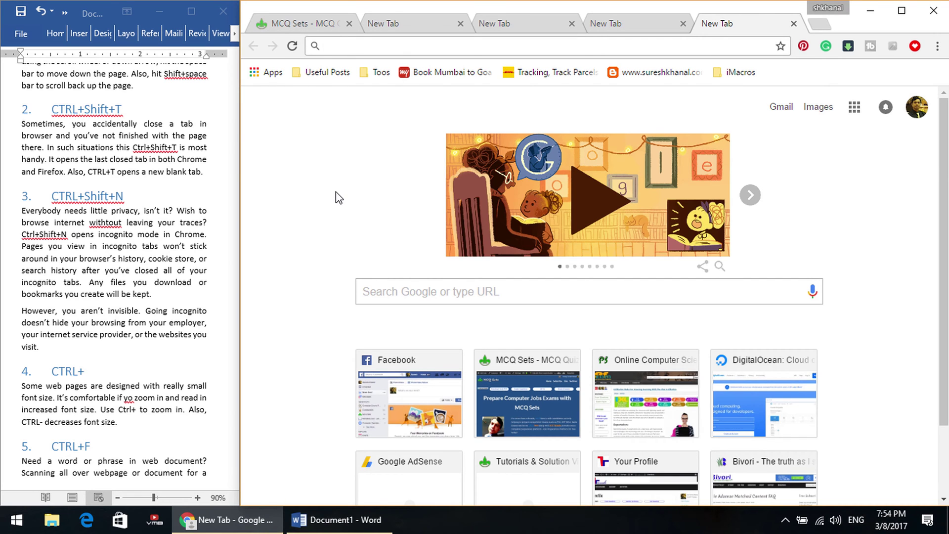
{"action": "type", "text": "online"}
{"action": "key", "text": "Return"}
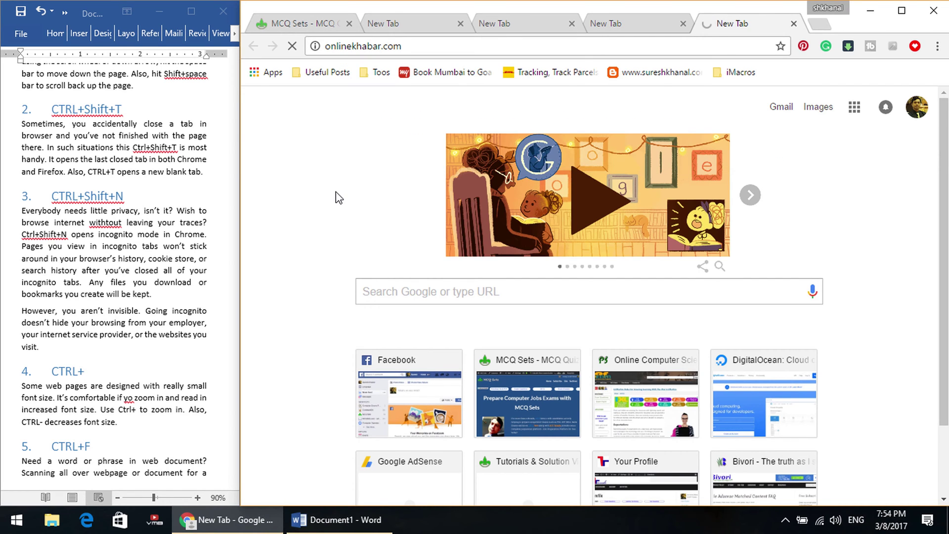
Close the extra blank New Tabs, leaving MCQ Sets open.
{"action": "left_click", "coordinate": [444, 25]}
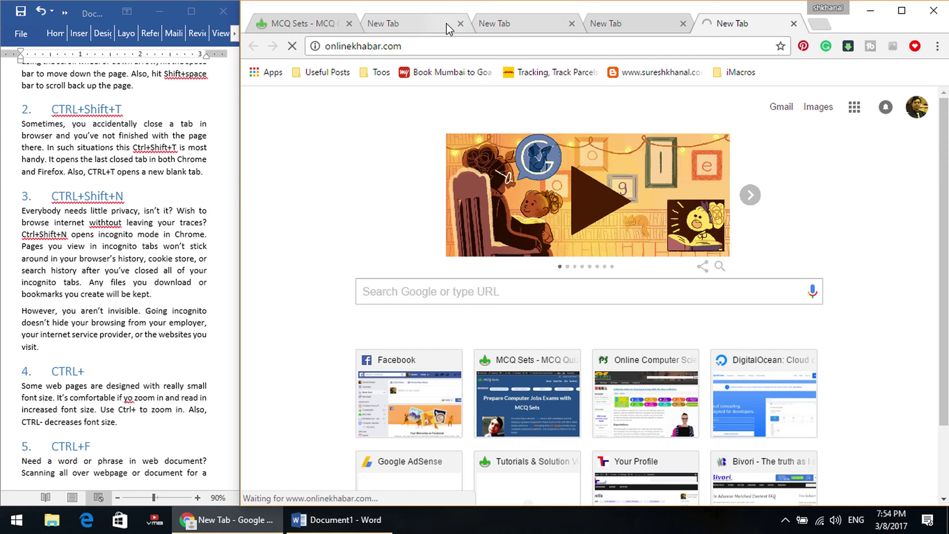
{"action": "left_click", "coordinate": [467, 27]}
{"action": "left_click", "coordinate": [465, 27]}
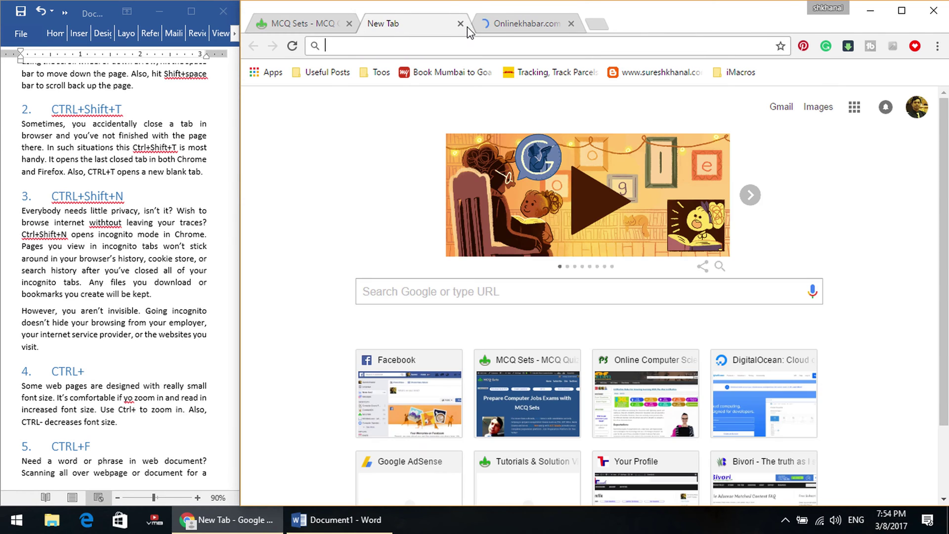
{"action": "left_click", "coordinate": [460, 24]}
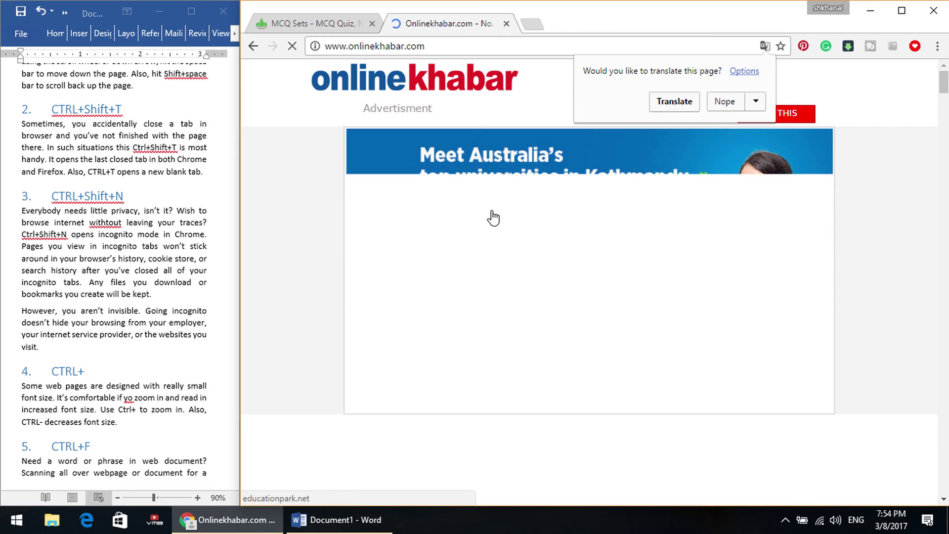
Close the Onlinekhabar tab, scroll the MCQ Sets page, then restore Onlinekhabar with Ctrl+Shift+T.
{"action": "left_click", "coordinate": [507, 23]}
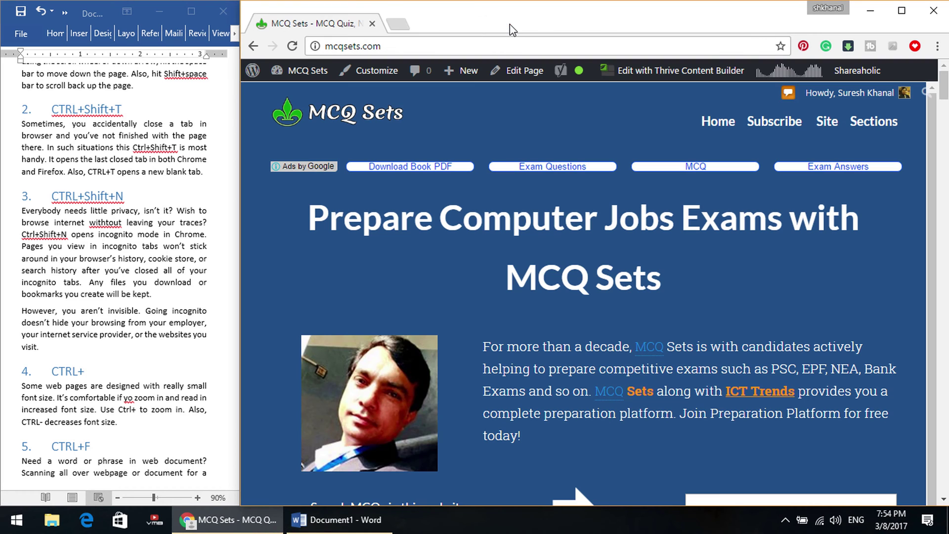
{"action": "scroll", "coordinate": [565, 323], "scroll_direction": "down", "scroll_amount": 15}
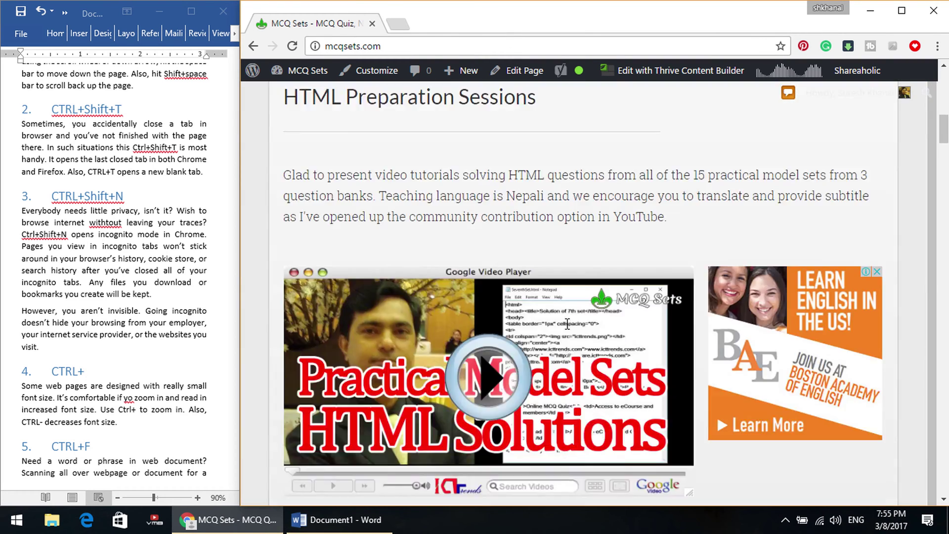
{"action": "scroll", "coordinate": [568, 330], "scroll_direction": "down", "scroll_amount": 15}
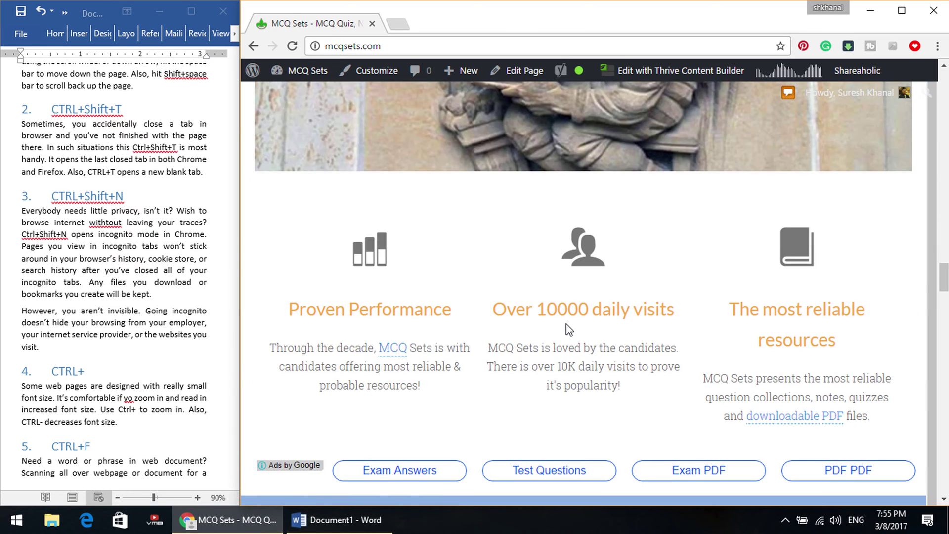
{"action": "scroll", "coordinate": [568, 331], "scroll_direction": "down", "scroll_amount": 1}
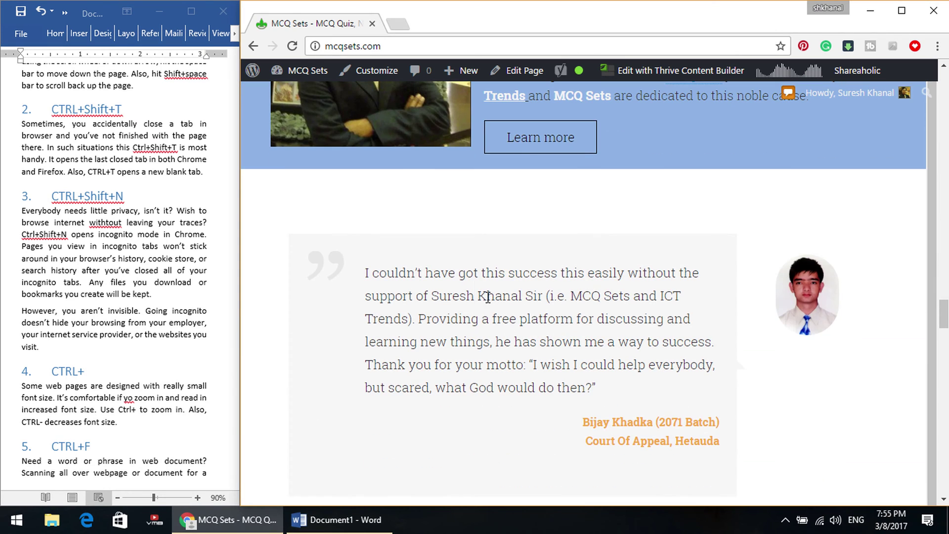
{"action": "left_click_drag", "start_coordinate": [476, 297], "coordinate": [488, 299]}
{"action": "left_click", "coordinate": [502, 296]}
{"action": "key", "text": "ctrl+shift+t"}
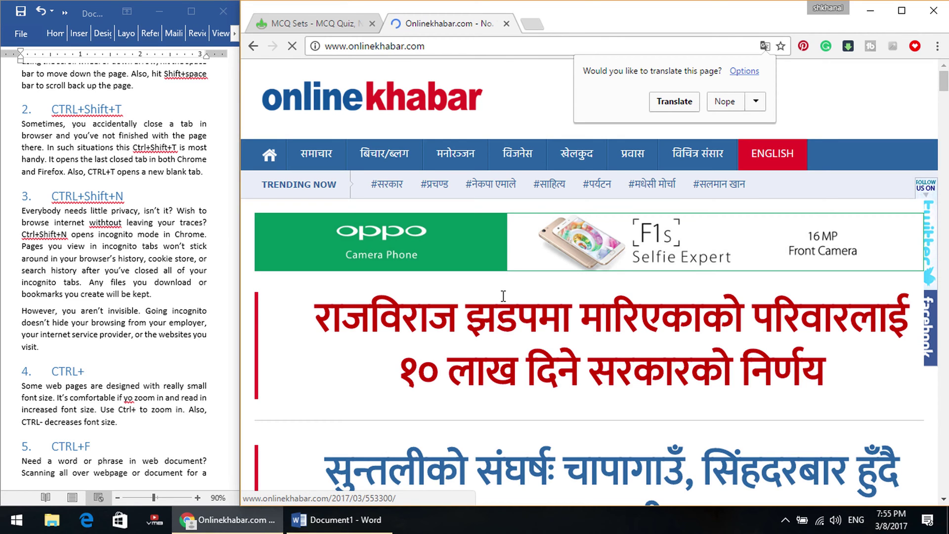
Open an incognito window with Ctrl+Shift+N and go to yahoomail.com.
{"action": "key", "text": "ctrl+shift+n"}
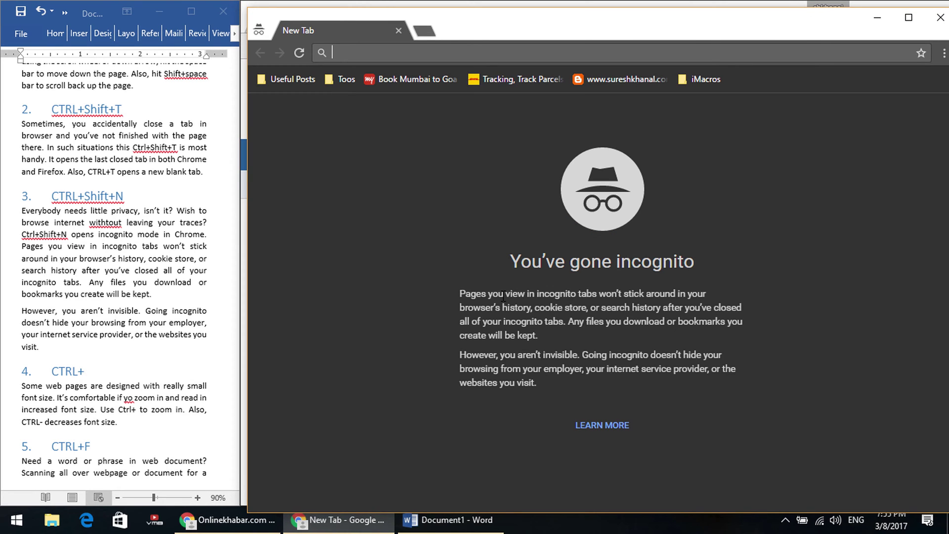
{"action": "type", "text": "yahoo."}
{"action": "key", "text": "BackSpace"}
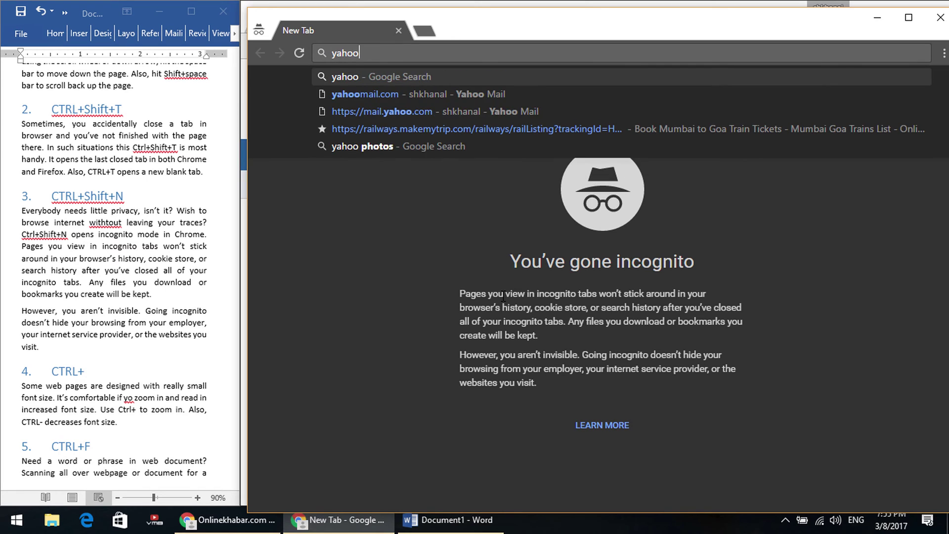
{"action": "type", "text": "mai"}
{"action": "key", "text": "Return"}
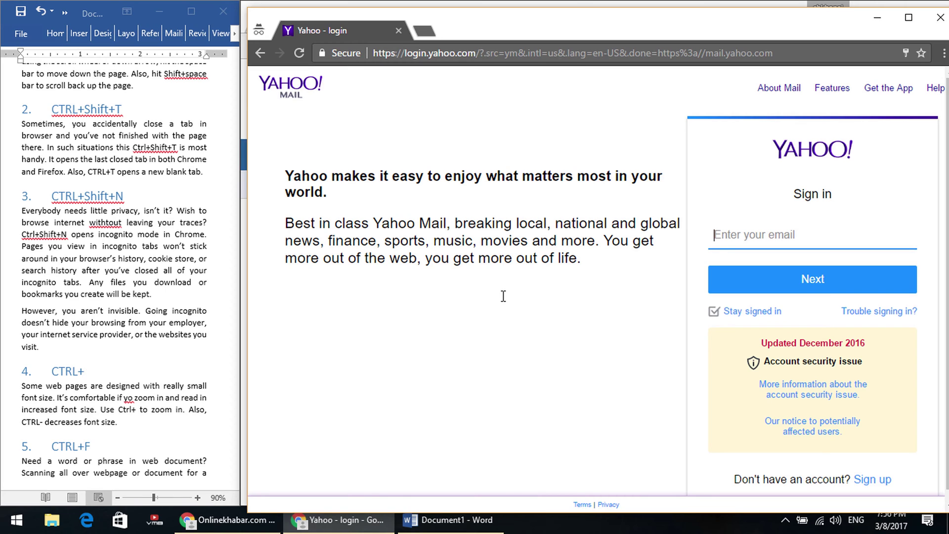
Close the incognito window and scroll the Onlinekhabar page down and back up.
{"action": "left_click", "coordinate": [943, 22]}
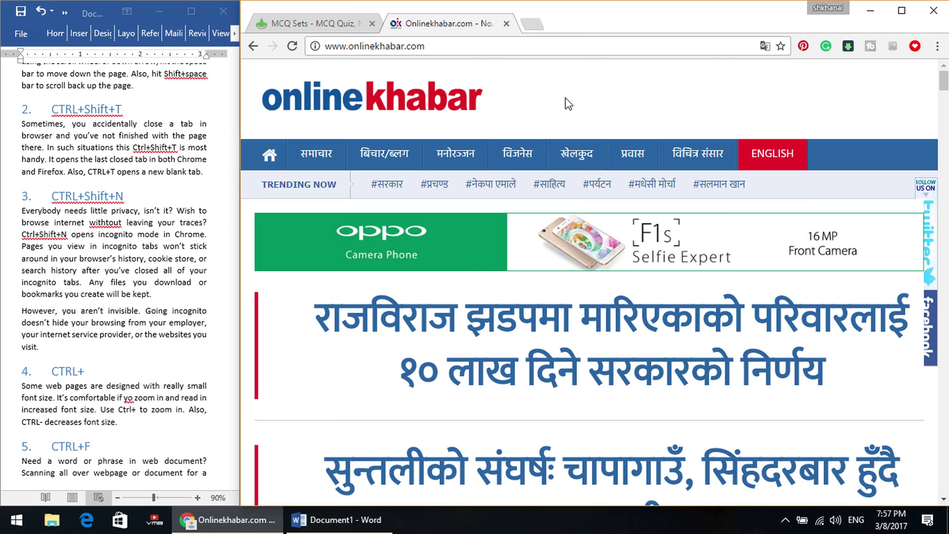
{"action": "scroll", "coordinate": [673, 297], "scroll_direction": "down", "scroll_amount": 12}
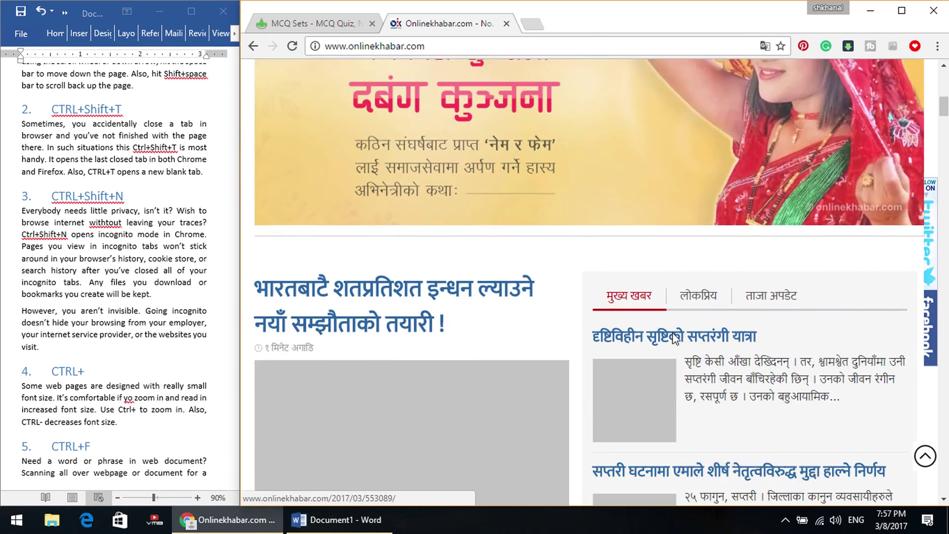
{"action": "scroll", "coordinate": [672, 332], "scroll_direction": "up", "scroll_amount": 15}
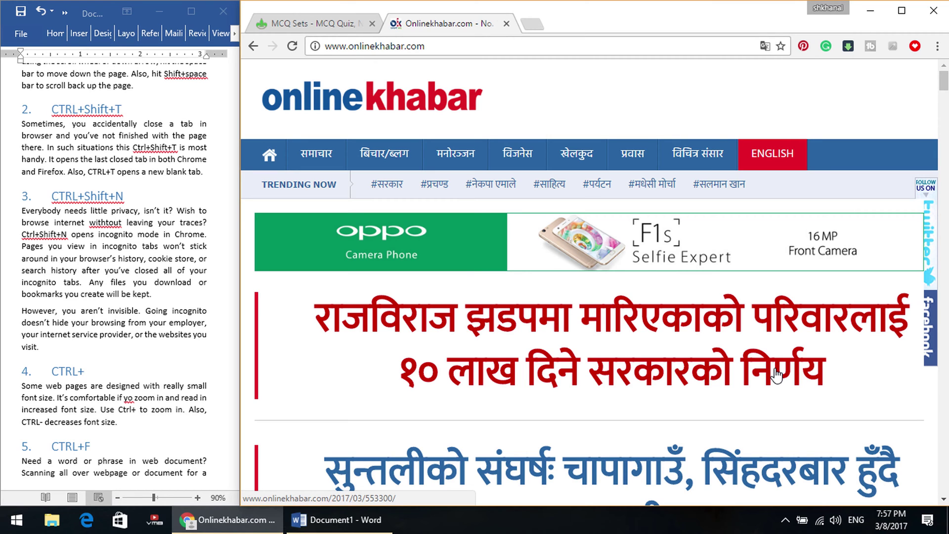
Zoom the Onlinekhabar page out to 25%, then back in step by step to 150%.
{"action": "key", "text": "ctrl+minus"}
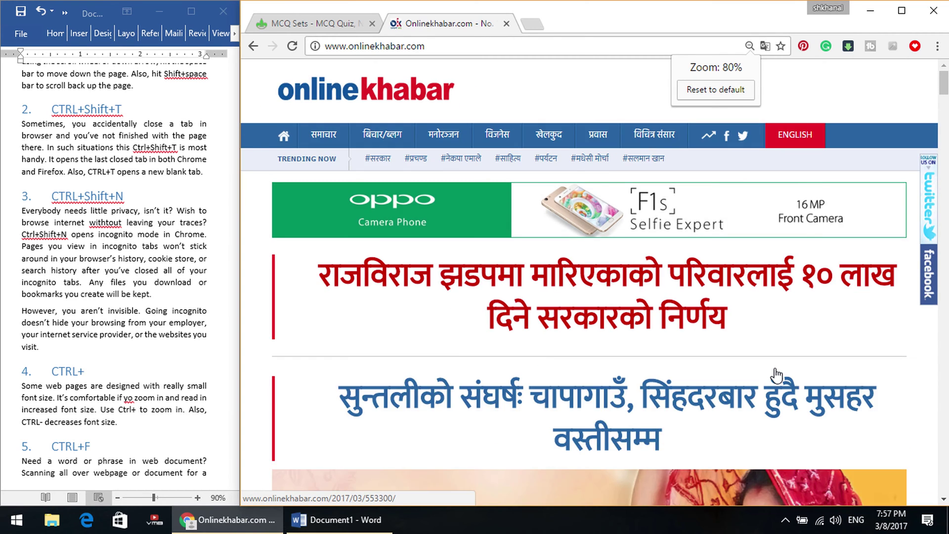
{"action": "key", "text": "ctrl+minus"}
{"action": "key", "text": "ctrl+minus"}
{"action": "key", "text": "ctrl+minus"}
{"action": "key", "text": "ctrl+minus"}
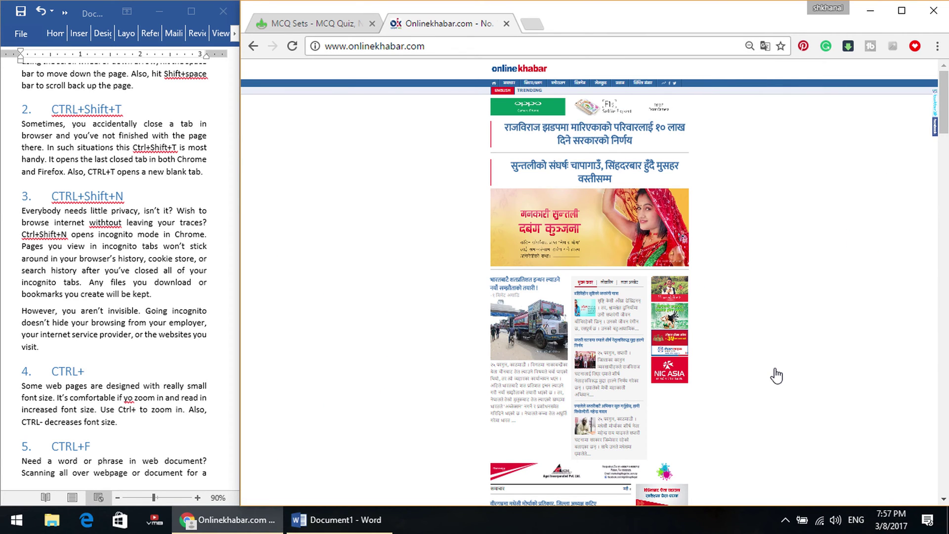
{"action": "key", "text": "ctrl+plus"}
{"action": "key", "text": "ctrl+plus"}
{"action": "key", "text": "ctrl+plus"}
{"action": "key", "text": "ctrl+plus"}
{"action": "key", "text": "ctrl+plus"}
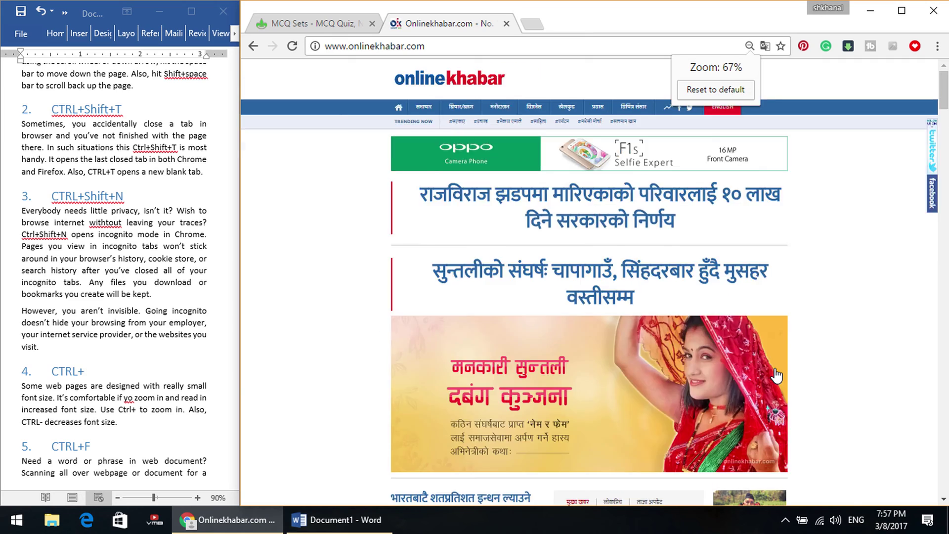
{"action": "scroll", "coordinate": [776, 375], "scroll_direction": "down", "scroll_amount": 10}
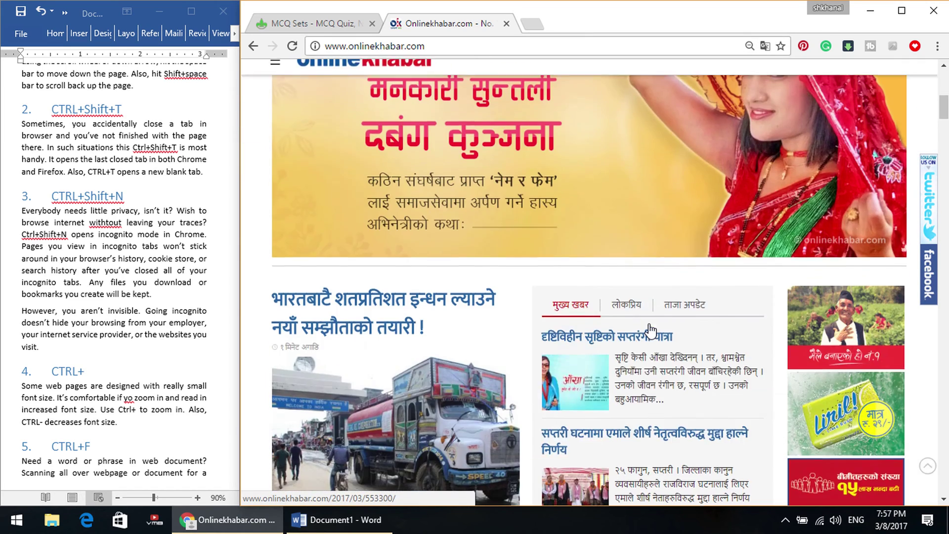
{"action": "scroll", "coordinate": [651, 336], "scroll_direction": "down", "scroll_amount": 3}
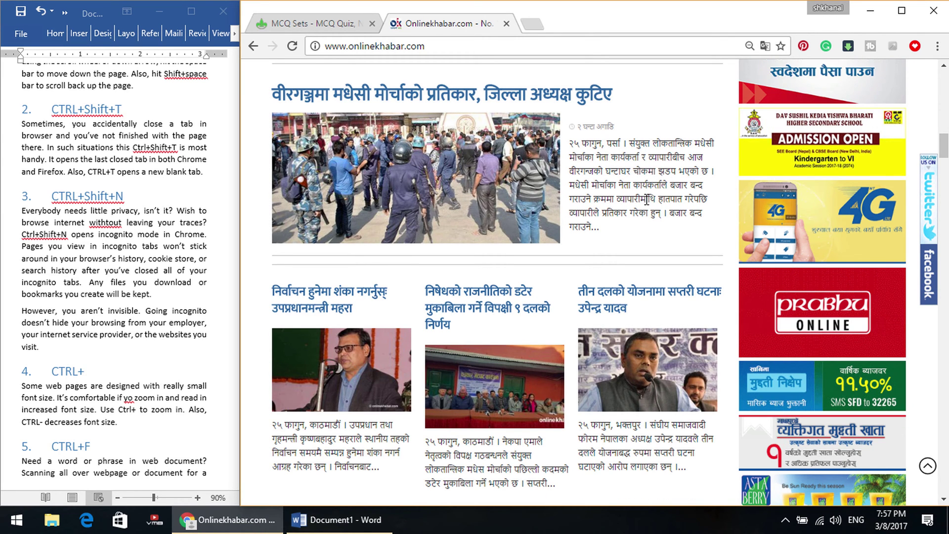
{"action": "key", "text": "ctrl+plus"}
{"action": "key", "text": "ctrl+plus"}
{"action": "key", "text": "ctrl+plus"}
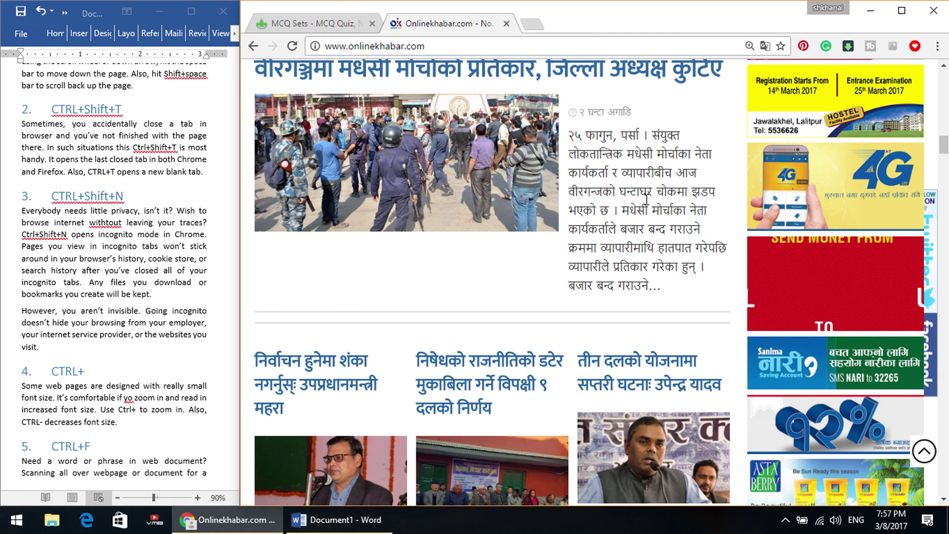
{"action": "key", "text": "ctrl+plus"}
{"action": "key", "text": "ctrl+plus"}
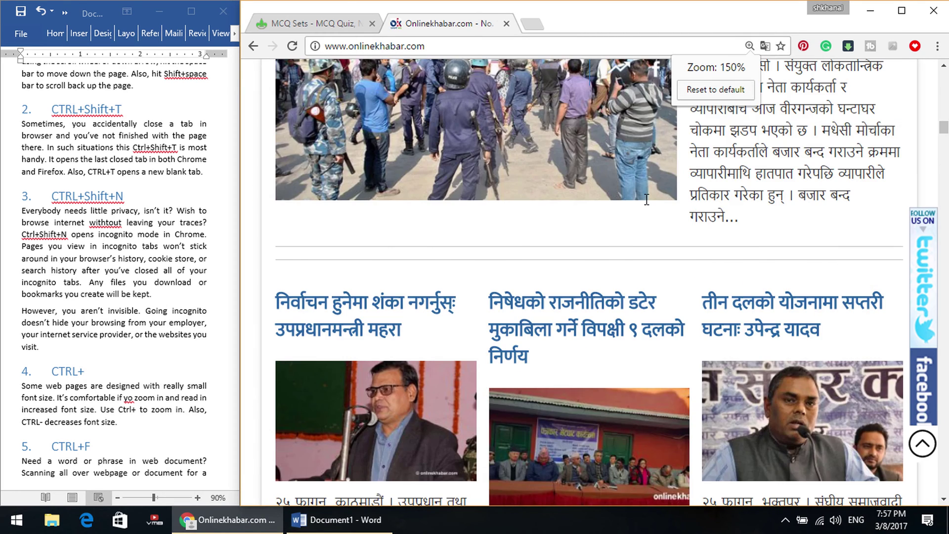
{"action": "scroll", "coordinate": [716, 311], "scroll_direction": "down", "scroll_amount": 5}
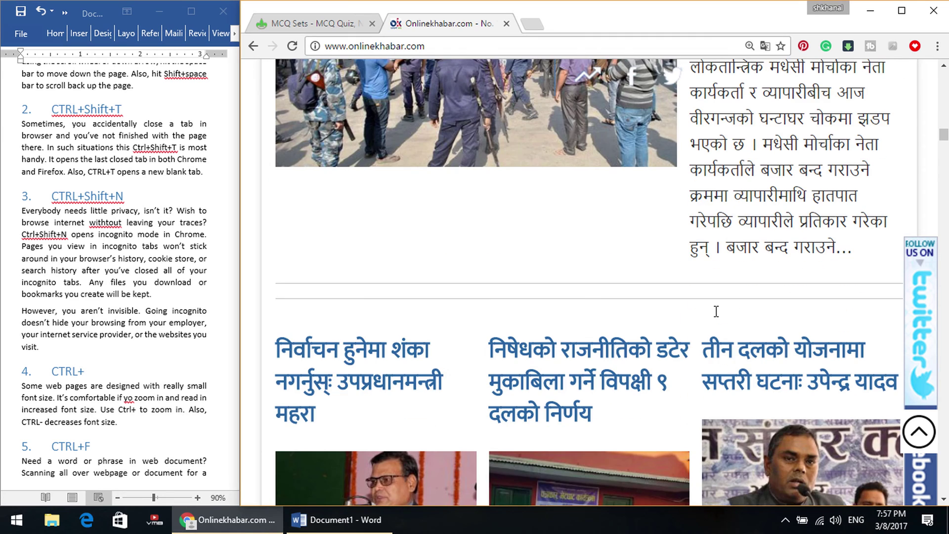
Select some article text, close the Onlinekhabar tab, and scroll the MCQ Sets page.
{"action": "left_click_drag", "start_coordinate": [738, 109], "coordinate": [805, 224]}
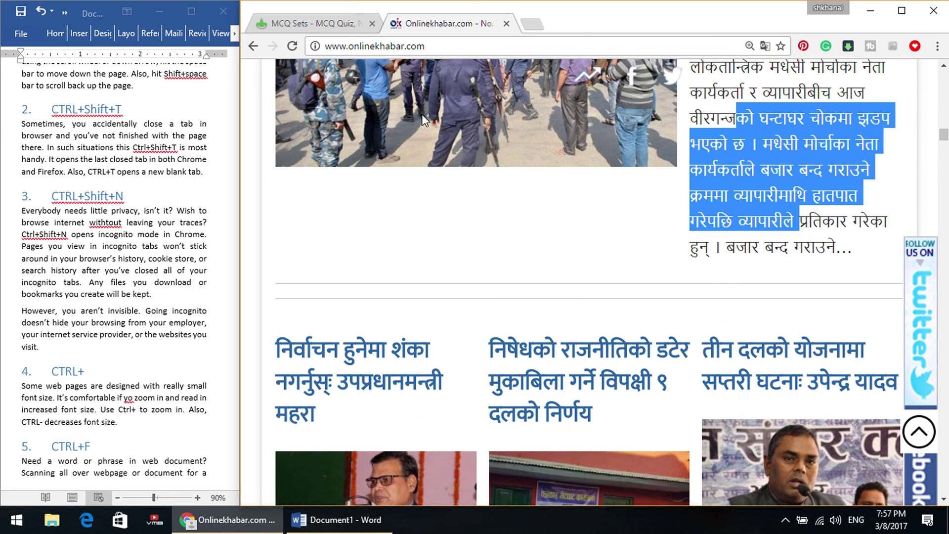
{"action": "left_click", "coordinate": [506, 23]}
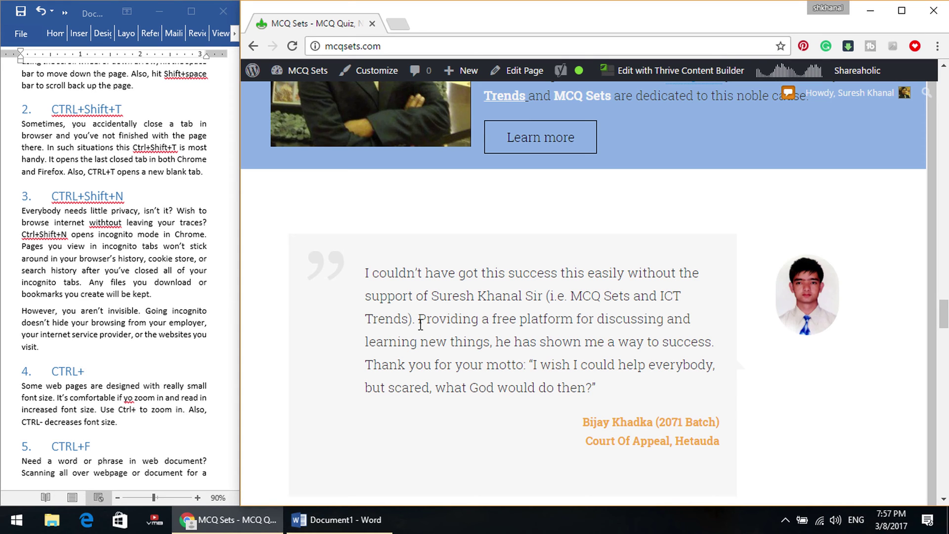
{"action": "scroll", "coordinate": [168, 263], "scroll_direction": "down", "scroll_amount": 3}
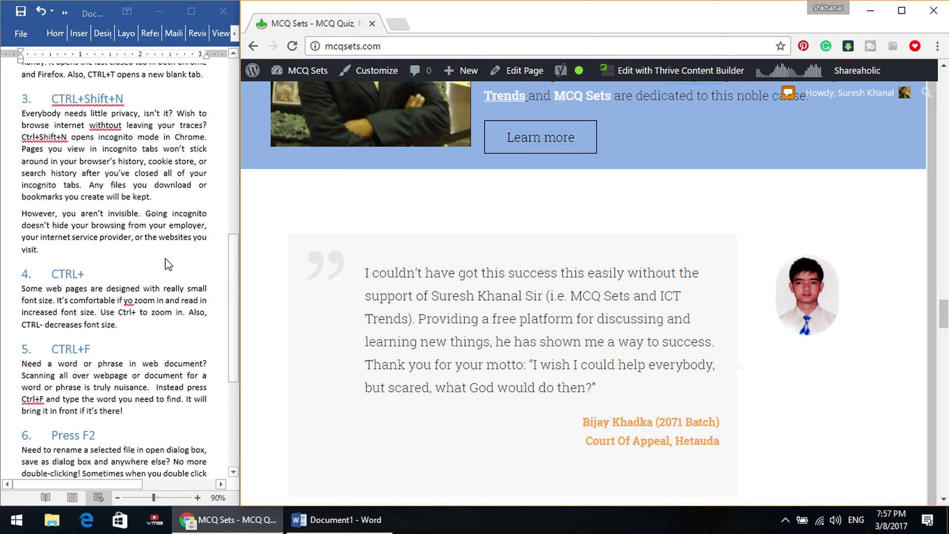
{"action": "scroll", "coordinate": [174, 264], "scroll_direction": "down", "scroll_amount": 6}
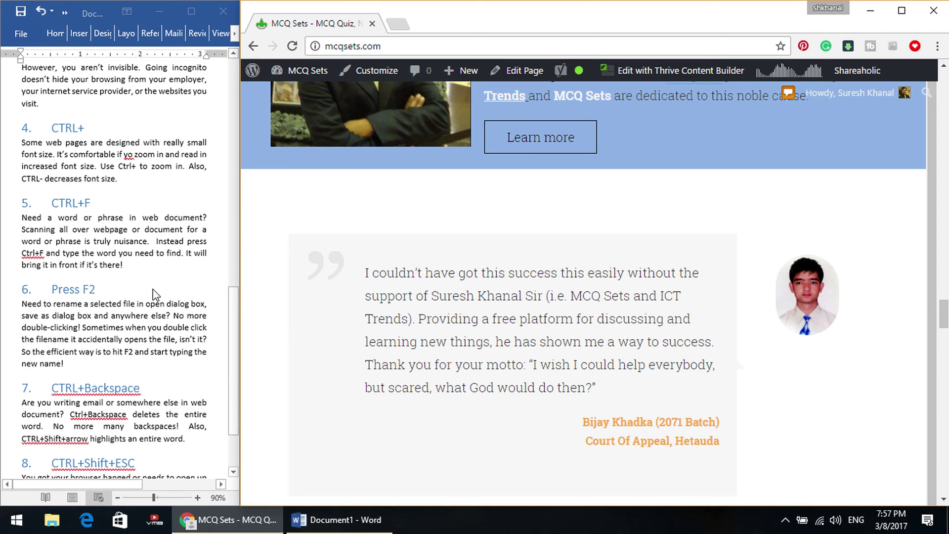
Glance at the Word notes, then scroll the MCQ Sets page up and down.
{"action": "left_click", "coordinate": [37, 156]}
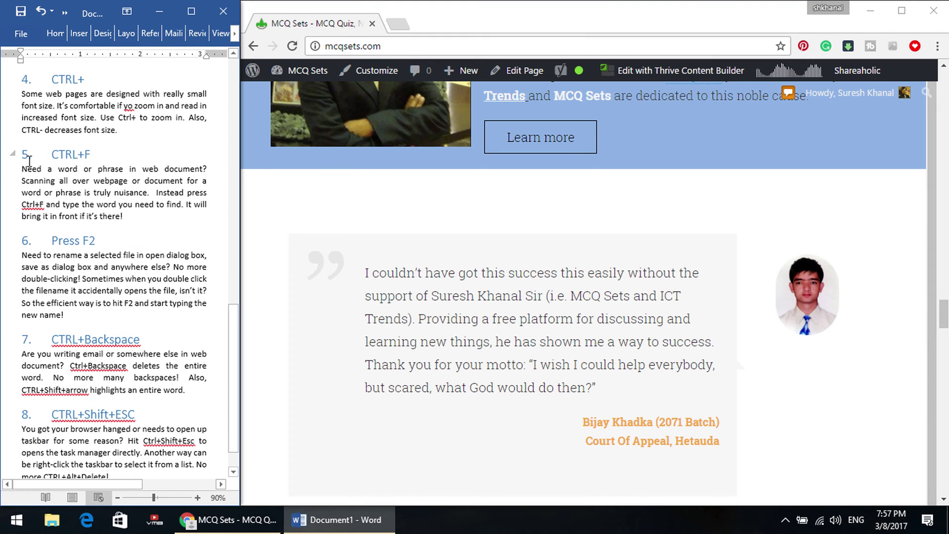
{"action": "left_click", "coordinate": [465, 292]}
{"action": "scroll", "coordinate": [469, 281], "scroll_direction": "down", "scroll_amount": 10}
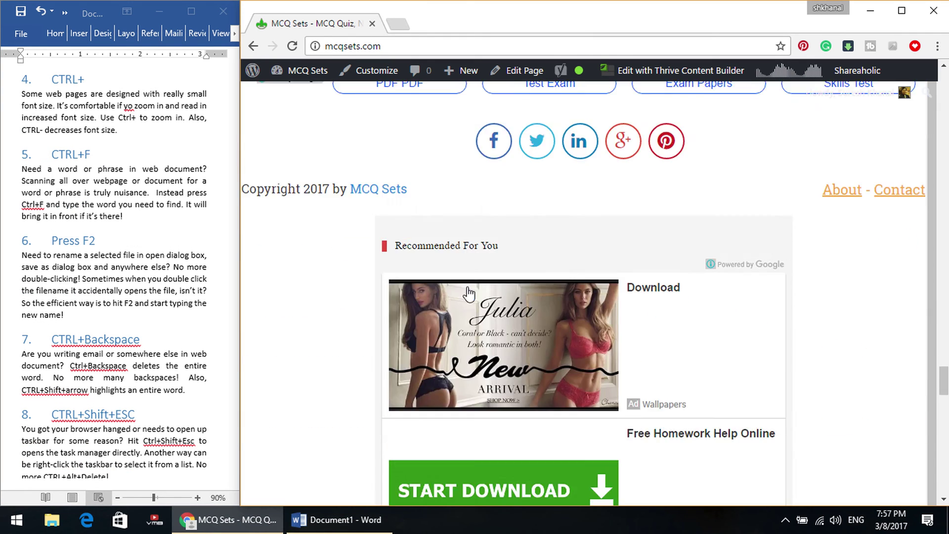
{"action": "scroll", "coordinate": [468, 294], "scroll_direction": "down", "scroll_amount": 8}
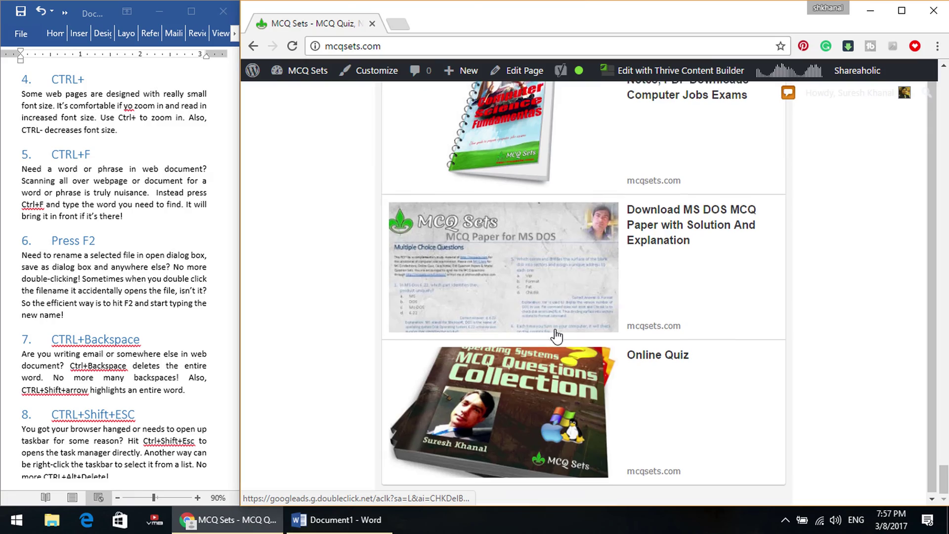
{"action": "scroll", "coordinate": [557, 336], "scroll_direction": "up", "scroll_amount": 15}
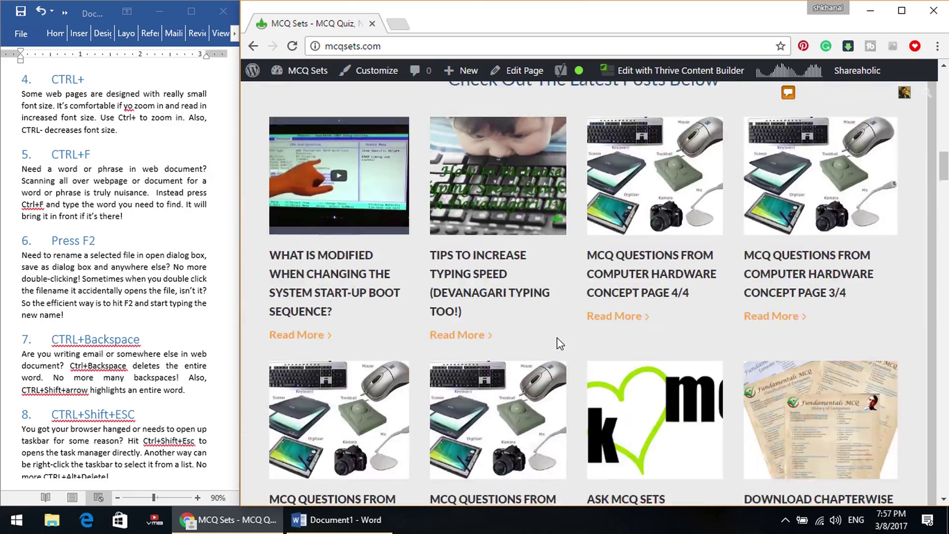
{"action": "scroll", "coordinate": [521, 312], "scroll_direction": "up", "scroll_amount": 5}
{"action": "scroll", "coordinate": [519, 313], "scroll_direction": "down", "scroll_amount": 4}
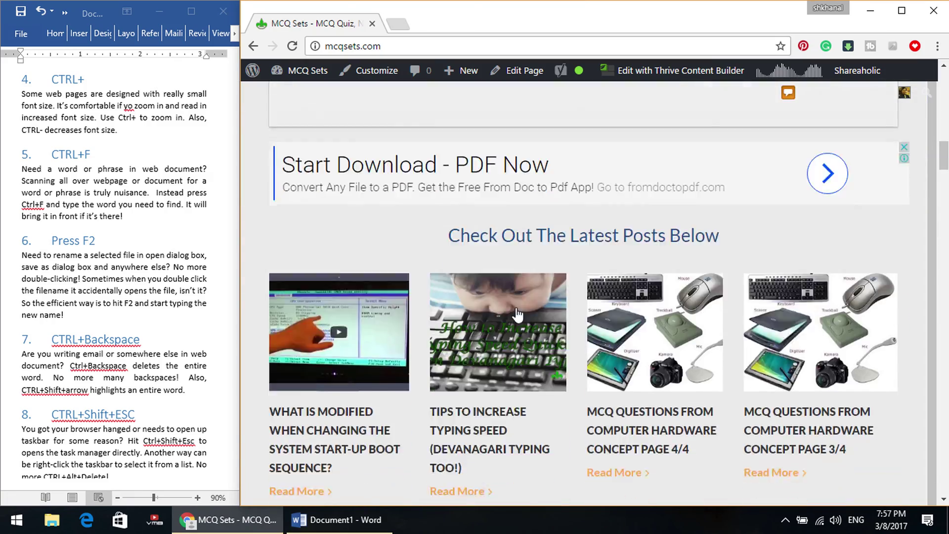
{"action": "scroll", "coordinate": [516, 313], "scroll_direction": "down", "scroll_amount": 10}
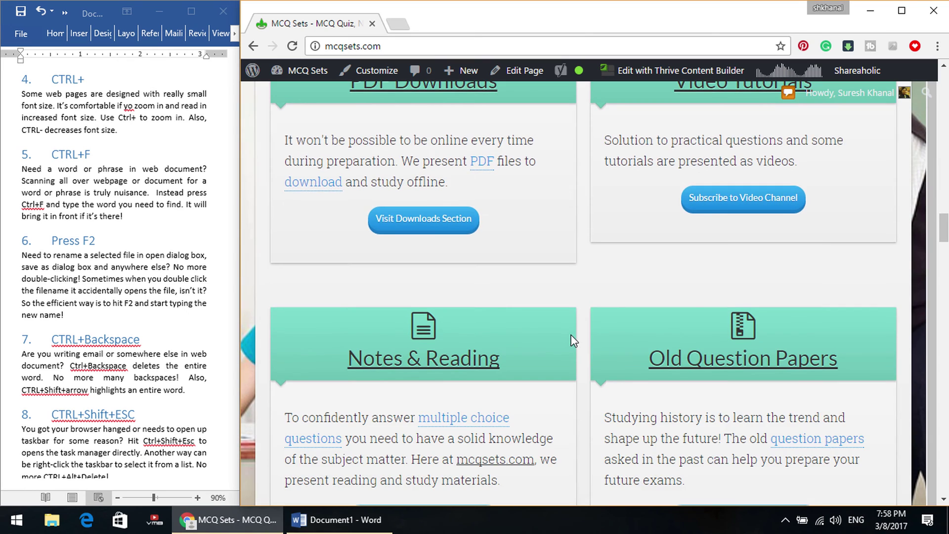
{"action": "scroll", "coordinate": [572, 340], "scroll_direction": "down", "scroll_amount": 5}
{"action": "scroll", "coordinate": [622, 344], "scroll_direction": "up", "scroll_amount": 12}
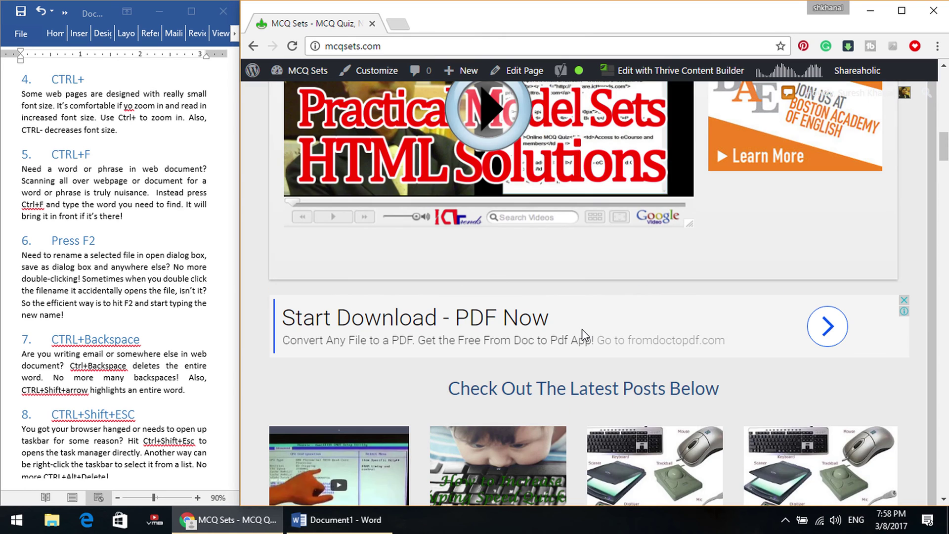
Find 'download' on the page, step through its 13 matches, and open the PDF Downloads link.
{"action": "key", "text": "ctrl+f"}
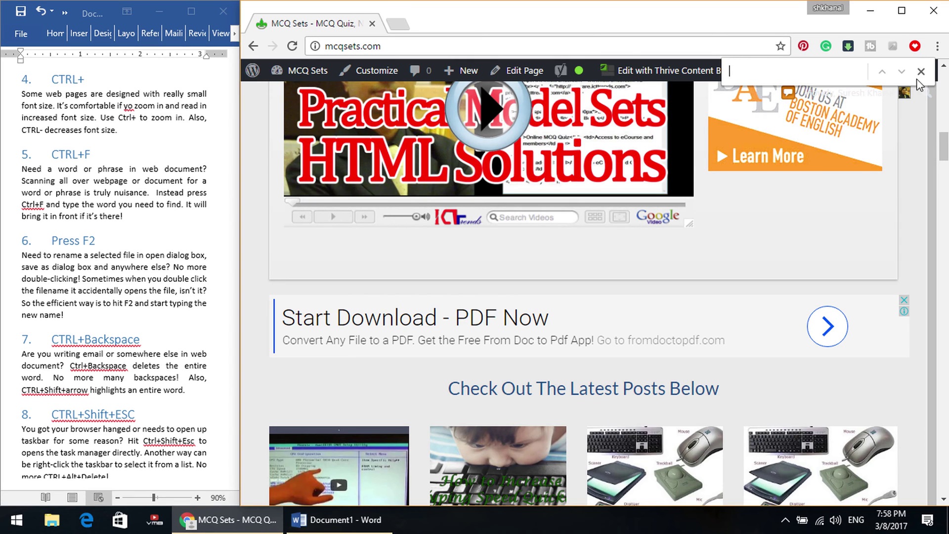
{"action": "mouse_move", "coordinate": [919, 87]}
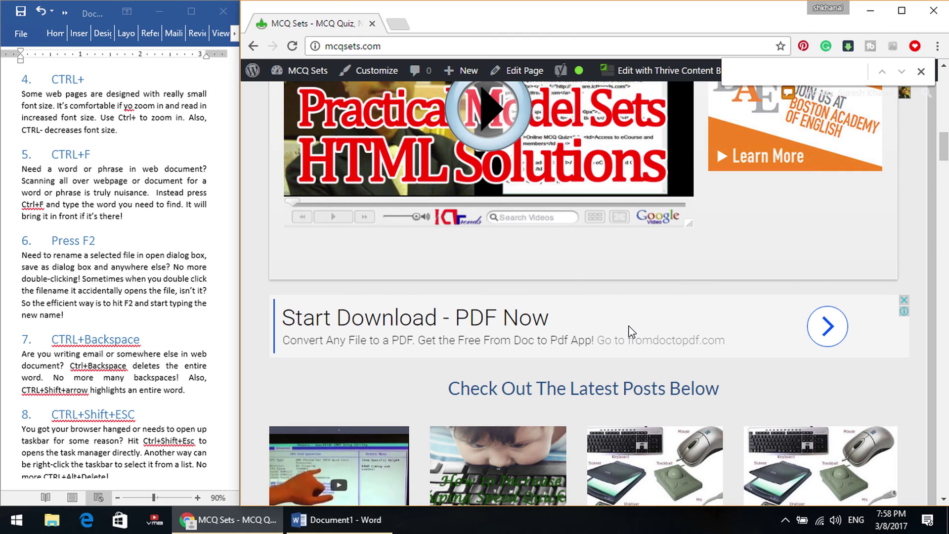
{"action": "type", "text": "download"}
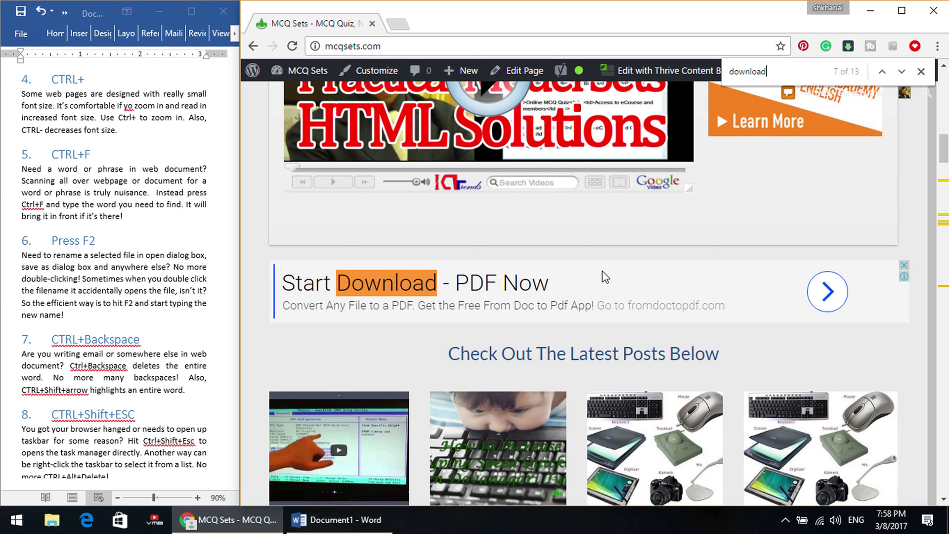
{"action": "key", "text": "Return"}
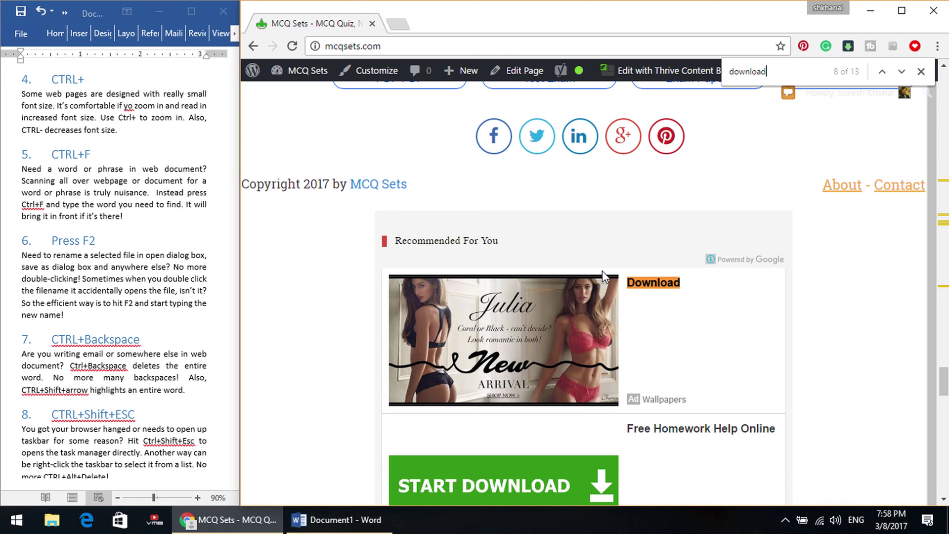
{"action": "key", "text": "Return"}
{"action": "key", "text": "Return"}
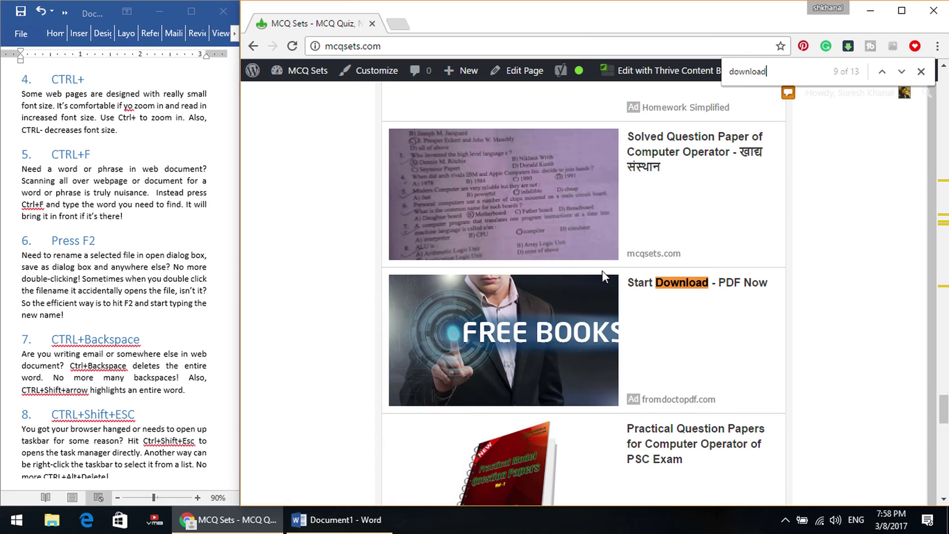
{"action": "key", "text": "Return"}
{"action": "key", "text": "Return"}
{"action": "key", "text": "Return"}
{"action": "key", "text": "Return"}
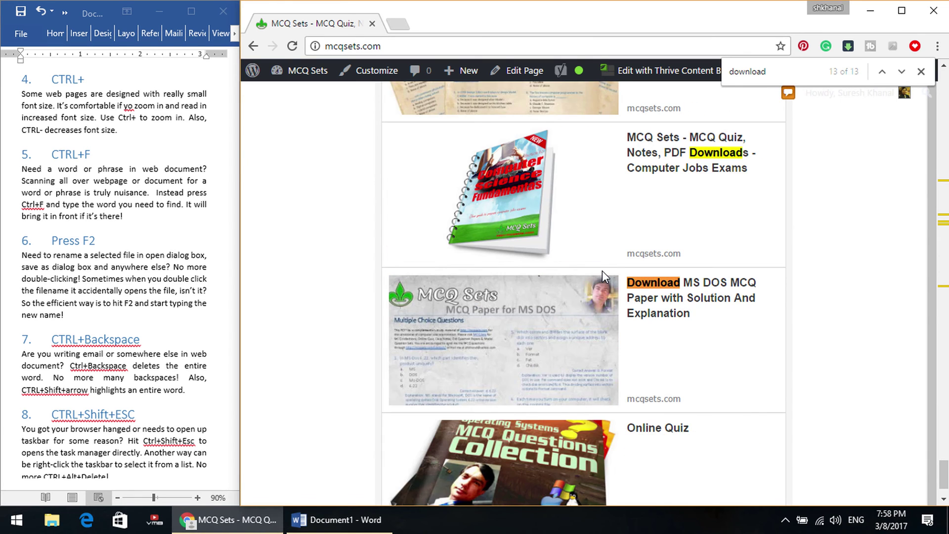
{"action": "key", "text": "Return"}
{"action": "key", "text": "Return"}
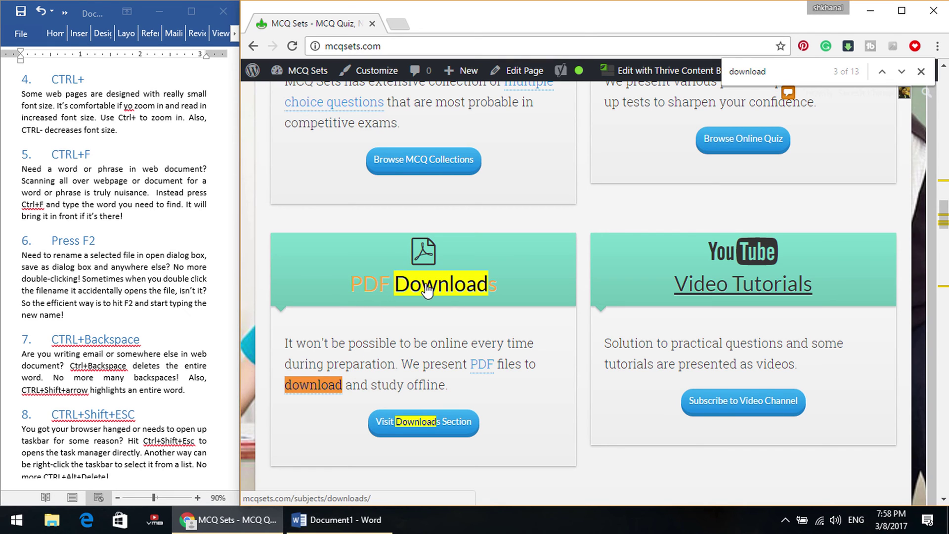
{"action": "left_click", "coordinate": [441, 290]}
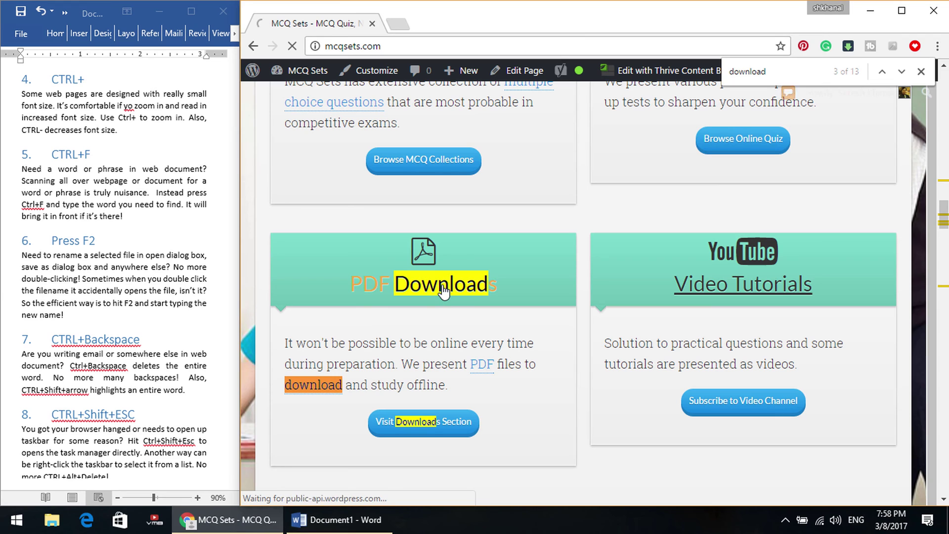
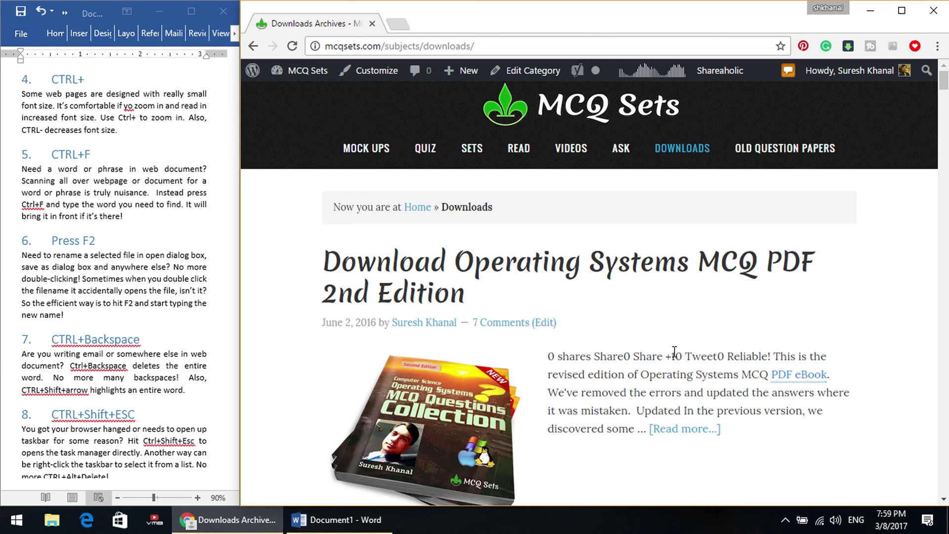
Scroll down the MCQ Sets Downloads page and back up to the top.
{"action": "scroll", "coordinate": [674, 354], "scroll_direction": "down", "scroll_amount": 10}
{"action": "scroll", "coordinate": [673, 354], "scroll_direction": "up", "scroll_amount": 10}
Open a new tab and go to Gmail.
{"action": "left_click", "coordinate": [398, 23]}
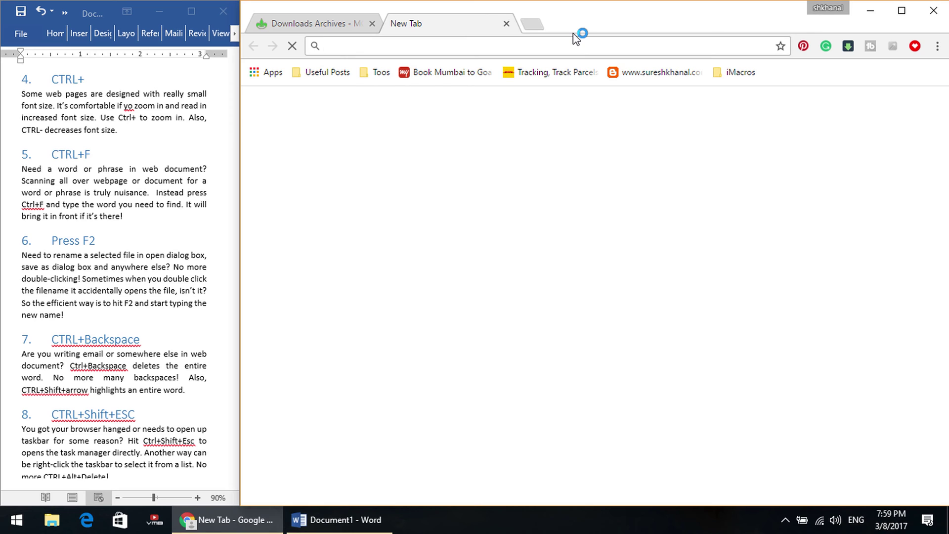
{"action": "type", "text": "gmail.com"}
{"action": "key", "text": "Return"}
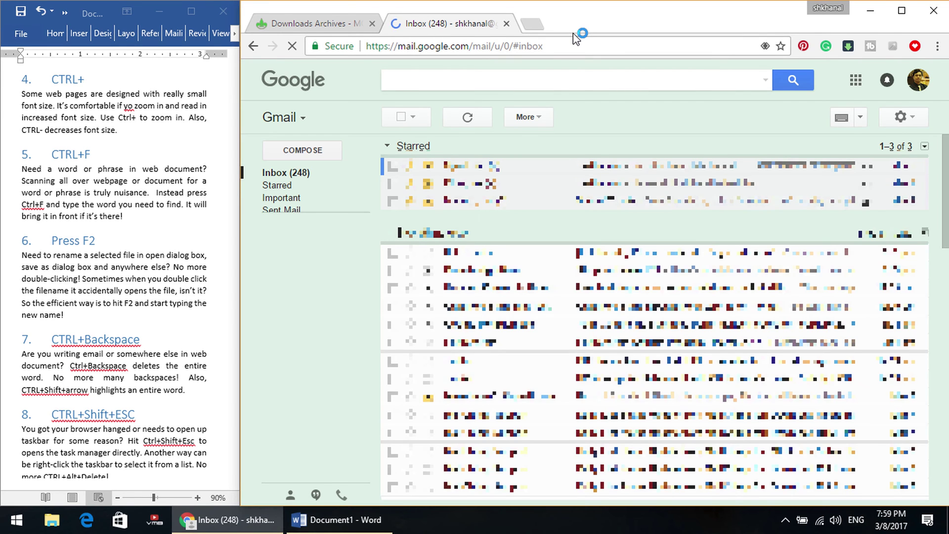
Compose a new email to the recipient's address and bring up the attach-file chooser.
{"action": "left_click", "coordinate": [295, 154]}
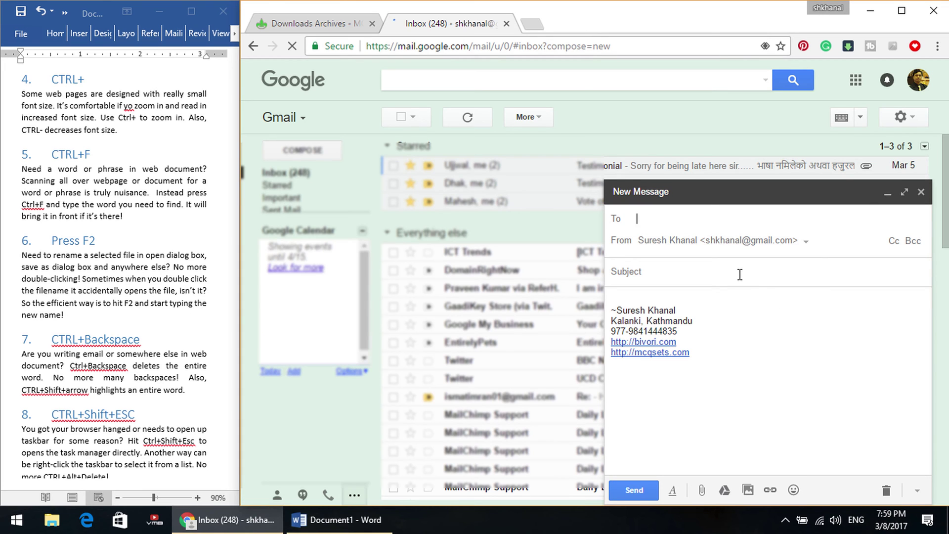
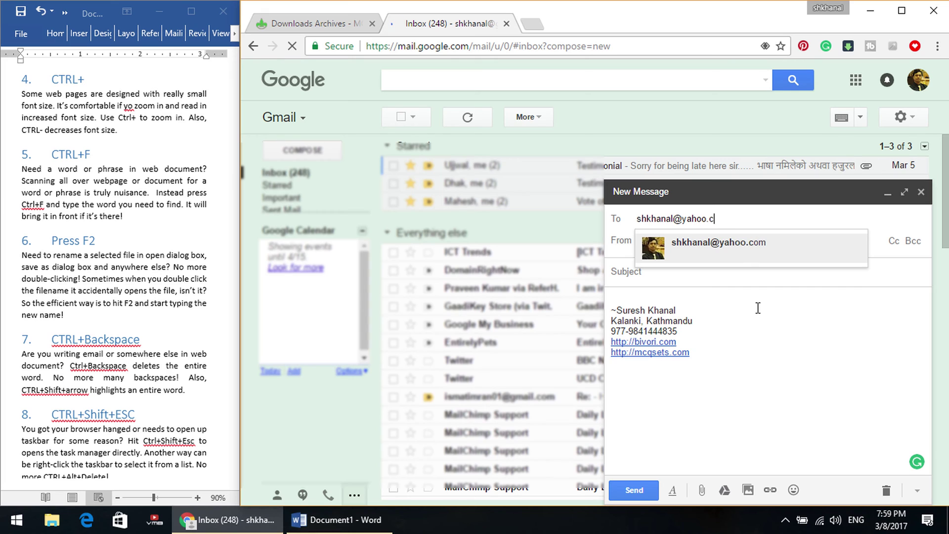
{"action": "key", "text": "Return"}
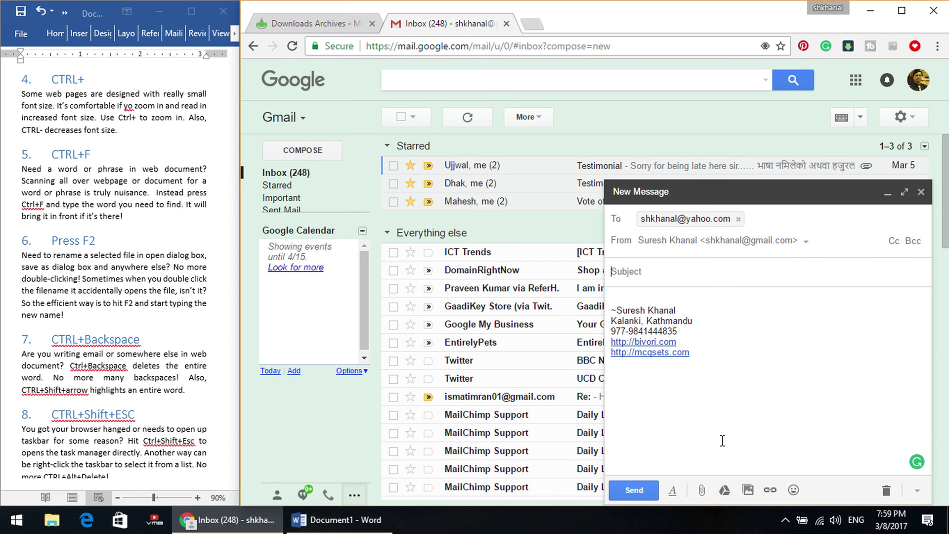
{"action": "key", "text": "Tab"}
{"action": "left_click", "coordinate": [700, 492]}
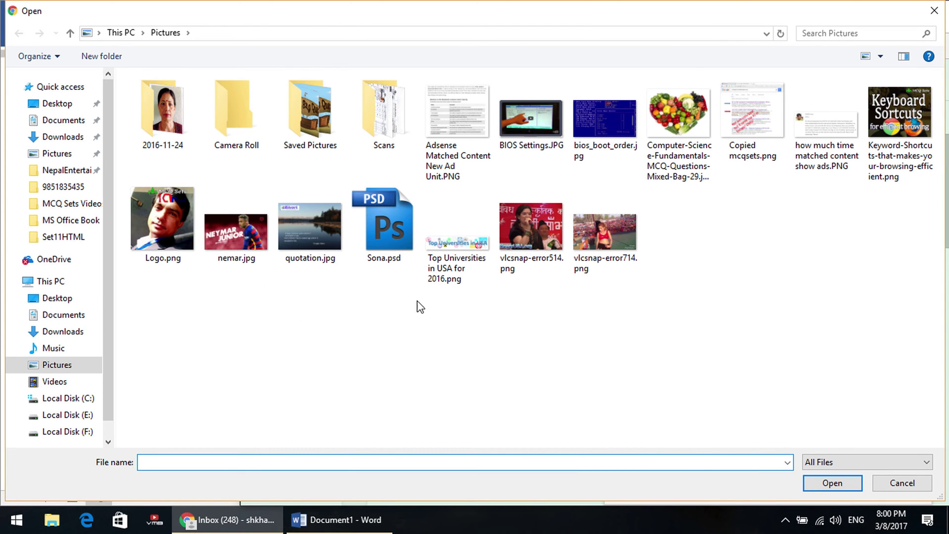
Try renaming vlcsnap-error714.png, selecting parts of its name, but cancel to keep the original.
{"action": "left_click", "coordinate": [605, 230]}
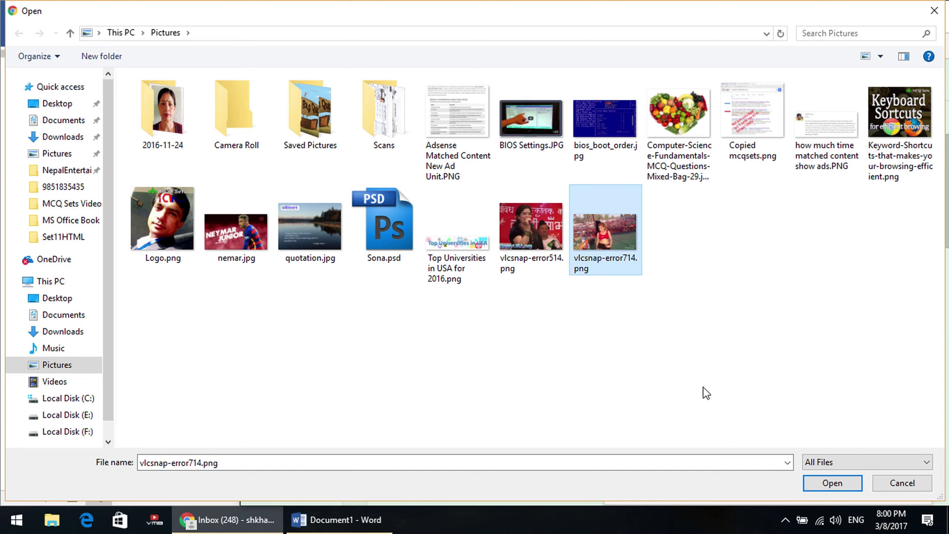
{"action": "left_click", "coordinate": [599, 262]}
{"action": "double_click", "coordinate": [600, 259]}
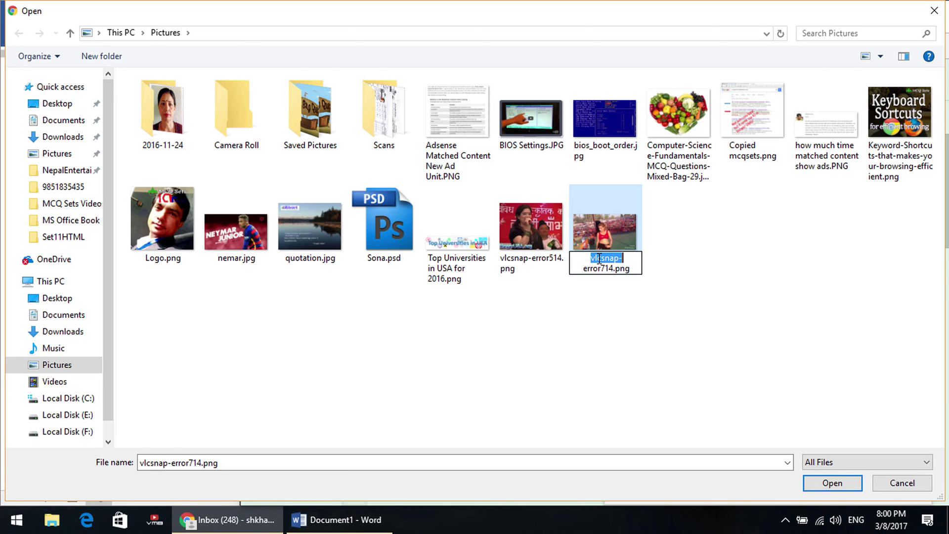
{"action": "left_click", "coordinate": [599, 258]}
{"action": "left_click_drag", "start_coordinate": [591, 258], "coordinate": [603, 259]}
{"action": "left_click", "coordinate": [614, 267], "text": "shift"}
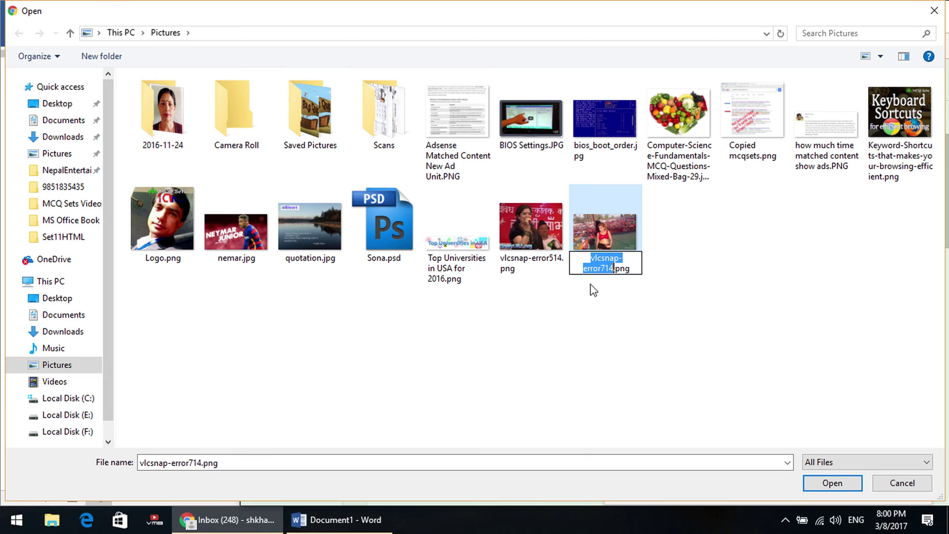
{"action": "left_click", "coordinate": [721, 313]}
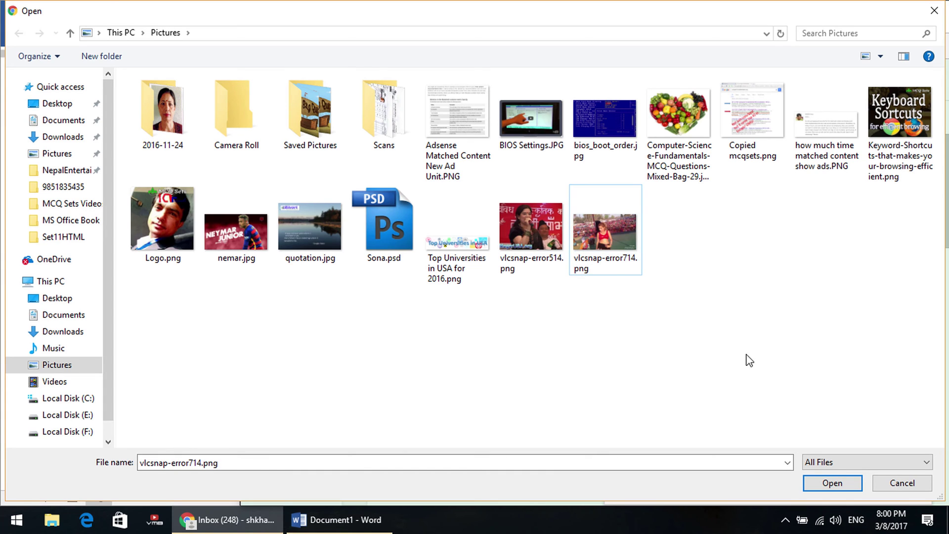
{"action": "left_click", "coordinate": [607, 265]}
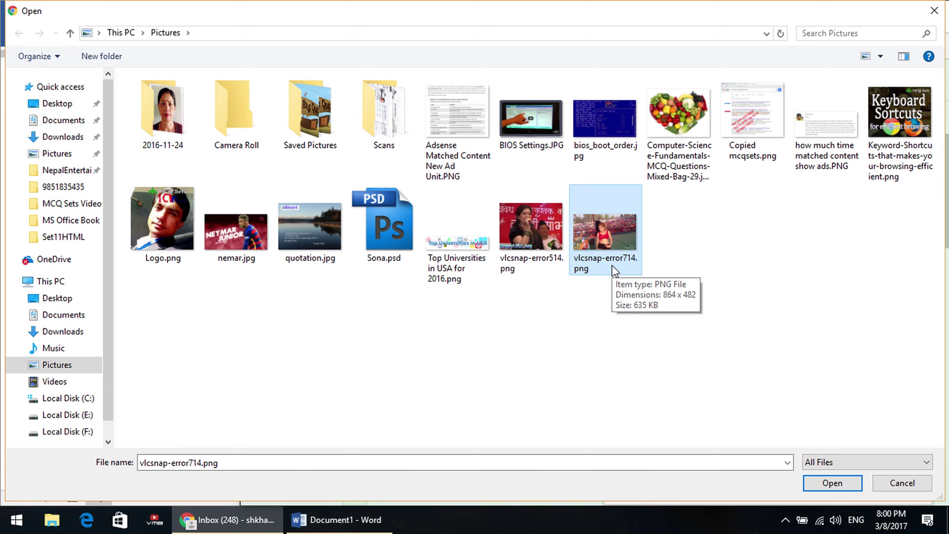
{"action": "key", "text": "F2"}
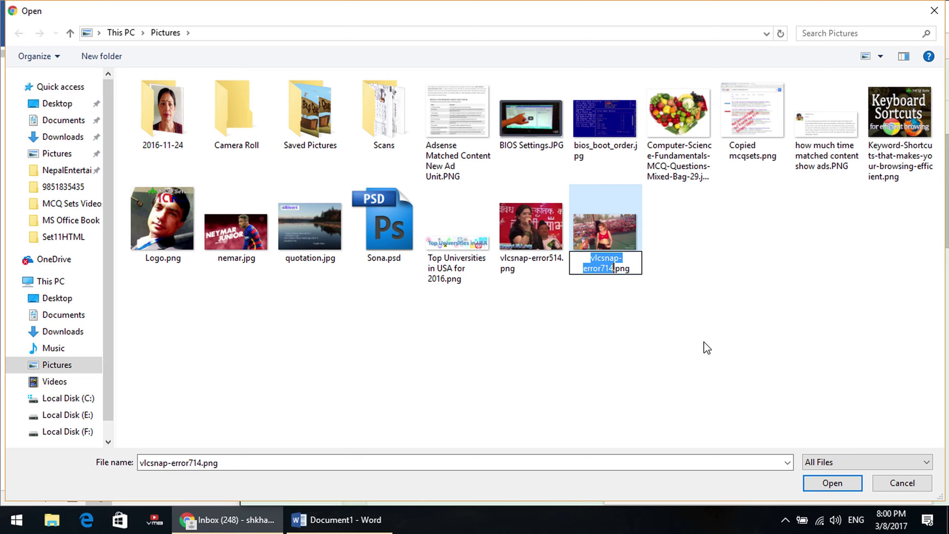
{"action": "left_click", "coordinate": [700, 334]}
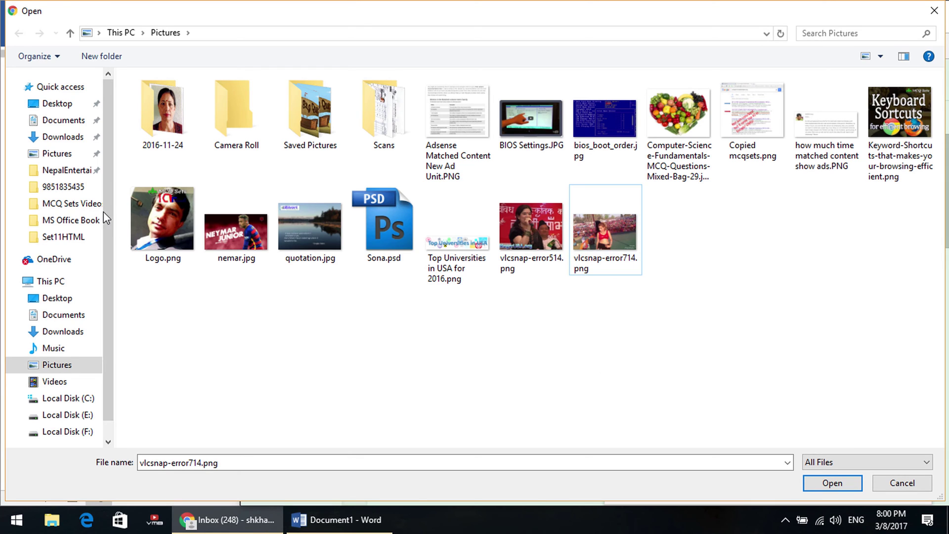
Try renaming Sona.psd and the Computer-Science MCQ picture to 'new name', cancel, and close the dialog.
{"action": "left_click", "coordinate": [394, 221]}
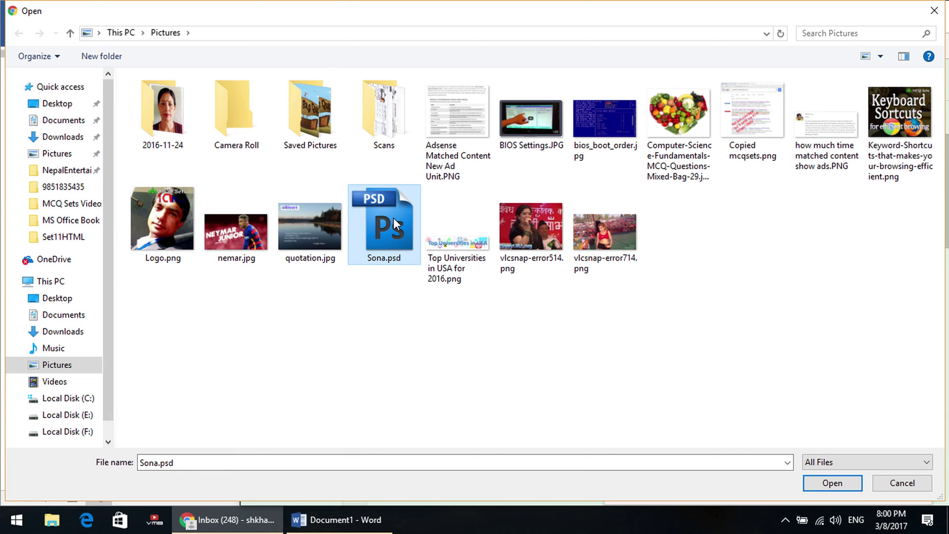
{"action": "left_click", "coordinate": [394, 221]}
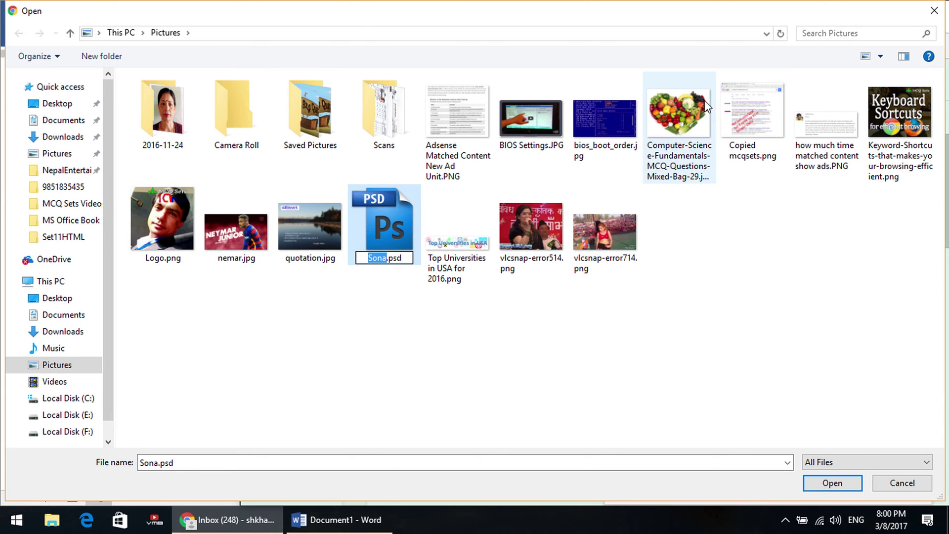
{"action": "left_click", "coordinate": [683, 115]}
{"action": "key", "text": "F2"}
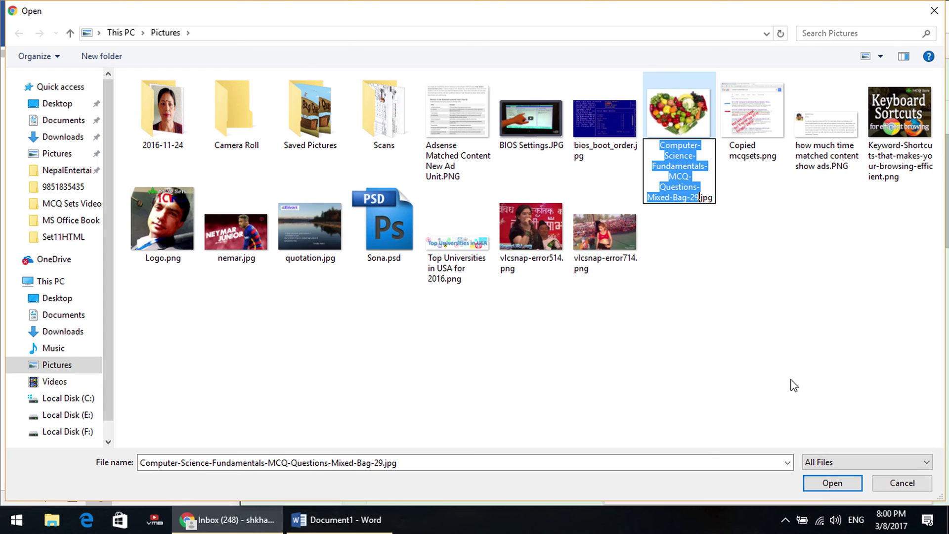
{"action": "type", "text": "new f"}
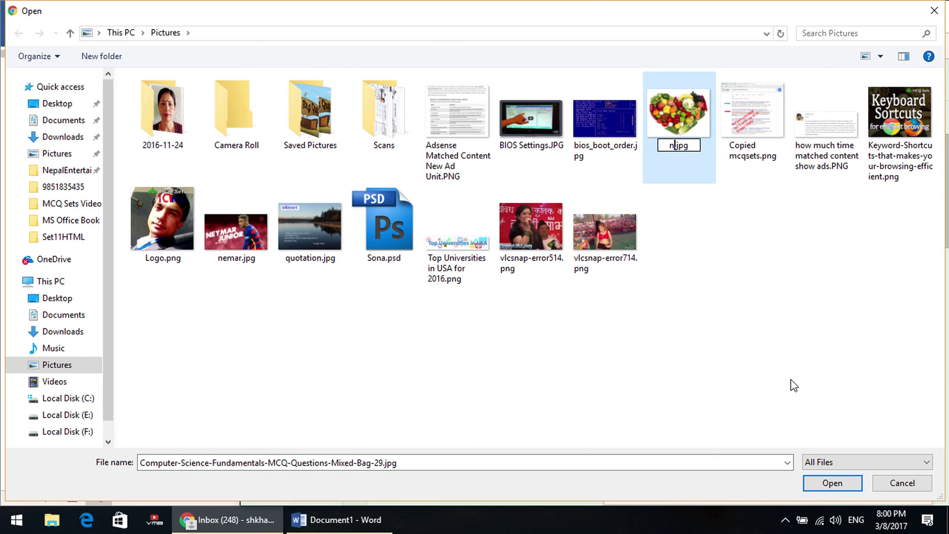
{"action": "key", "text": "BackSpace"}
{"action": "type", "text": "name"}
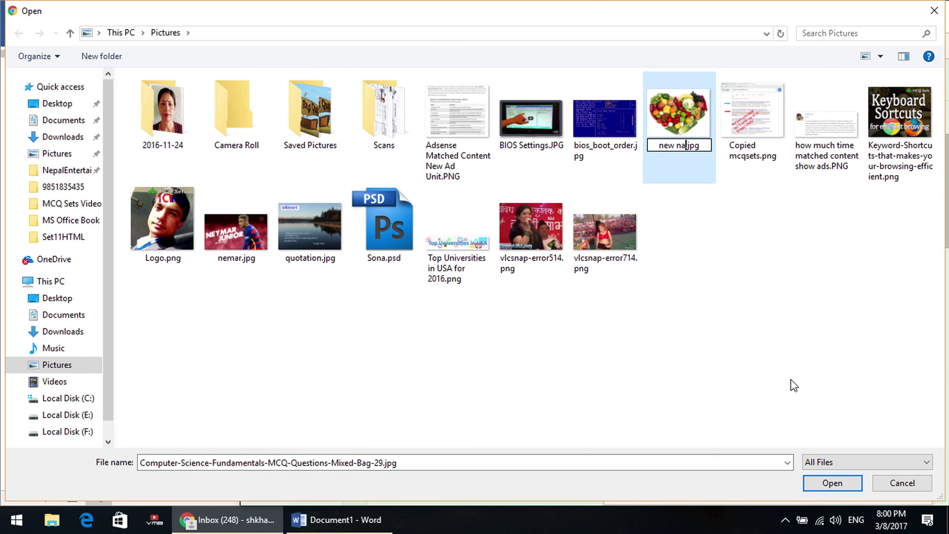
{"action": "key", "text": "Escape"}
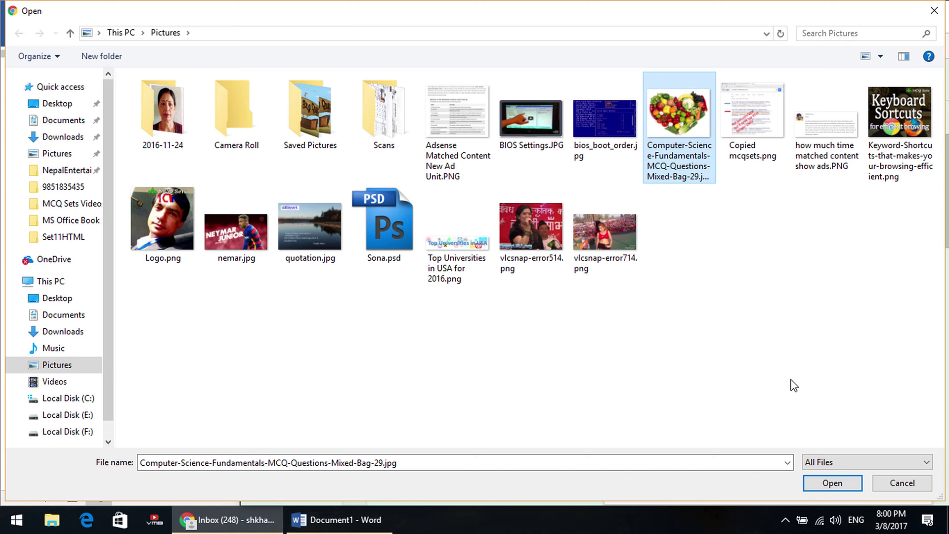
{"action": "key", "text": "Escape"}
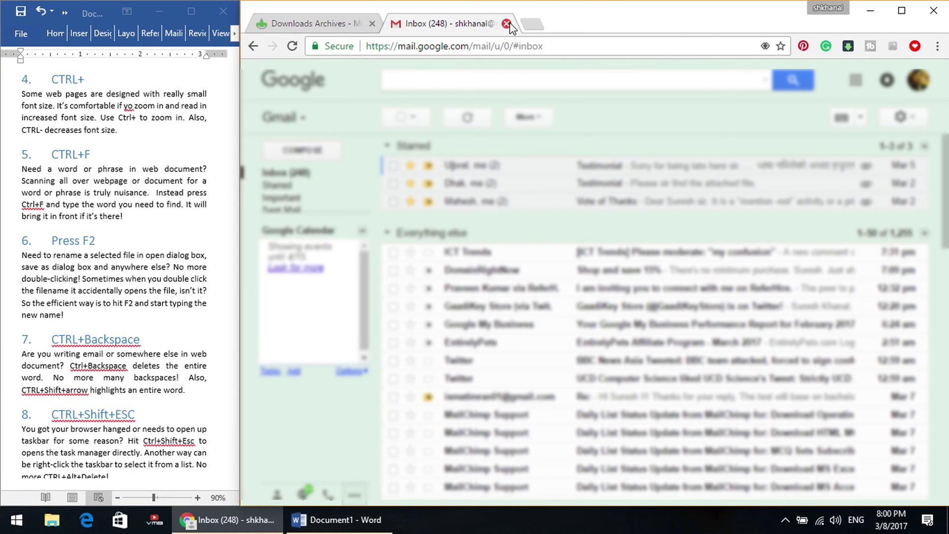
Close the Gmail tab, scroll the Word shortcuts list, and highlight letters in 'revised' in Chrome.
{"action": "key", "text": "ctrl+w"}
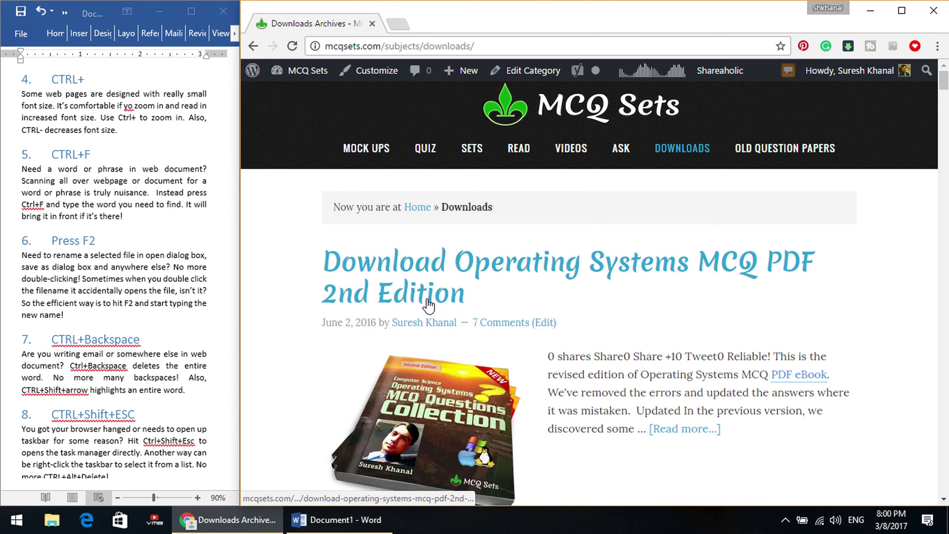
{"action": "key", "text": "alt+Tab"}
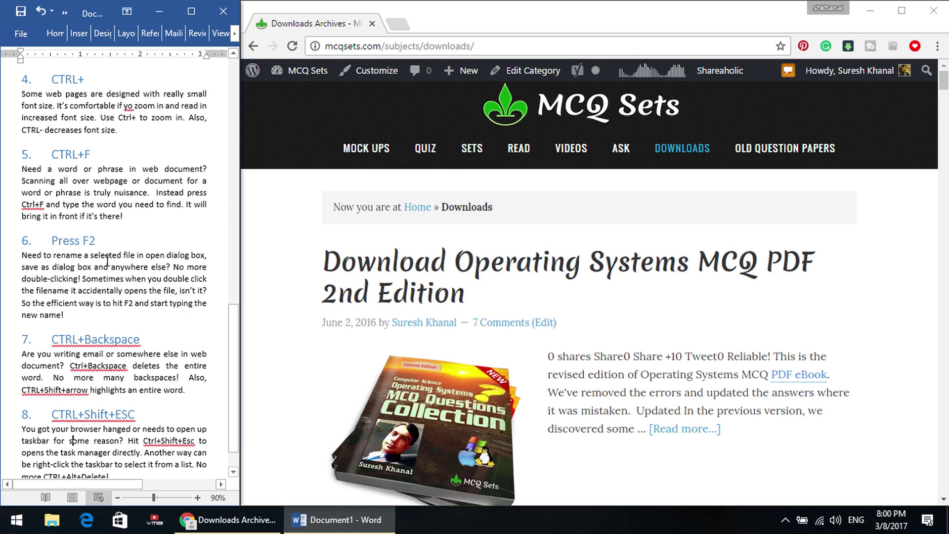
{"action": "scroll", "coordinate": [114, 265], "scroll_direction": "down", "scroll_amount": 1}
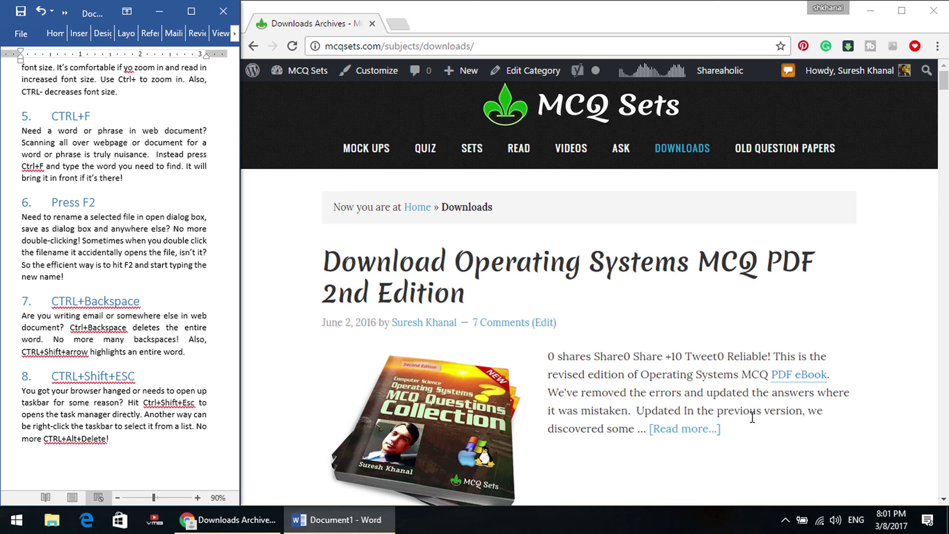
{"action": "scroll", "coordinate": [756, 396], "scroll_direction": "down", "scroll_amount": 2}
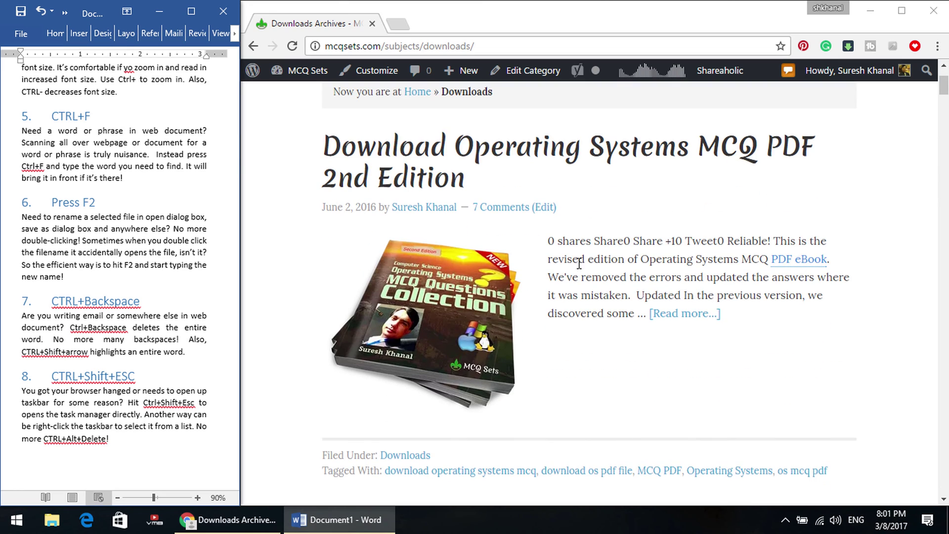
{"action": "left_click_drag", "start_coordinate": [553, 258], "coordinate": [572, 259]}
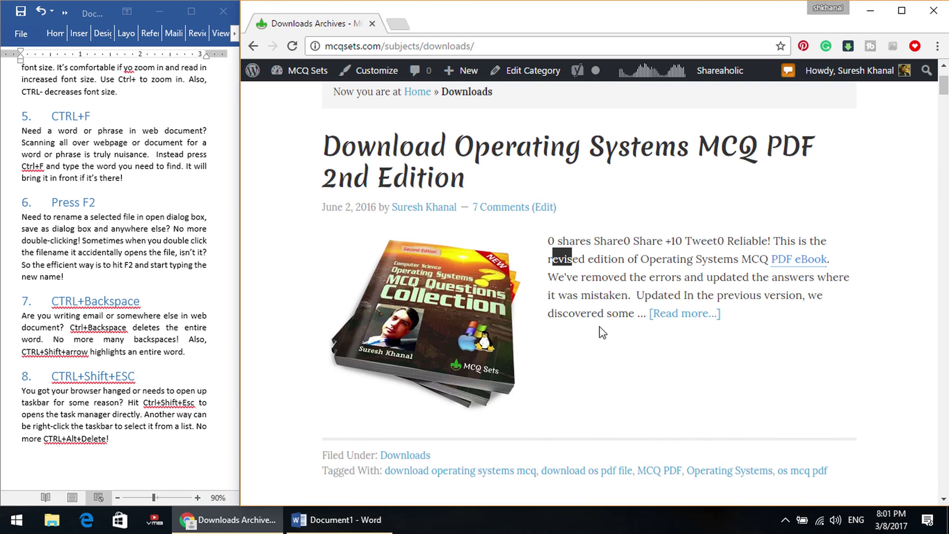
Extend the selection word by word through 'We've removed the errors and updated'.
{"action": "key", "text": "ctrl+shift+Right"}
{"action": "key", "text": "ctrl+shift+Right"}
{"action": "key", "text": "ctrl+shift+Right"}
{"action": "key", "text": "ctrl+shift+Right"}
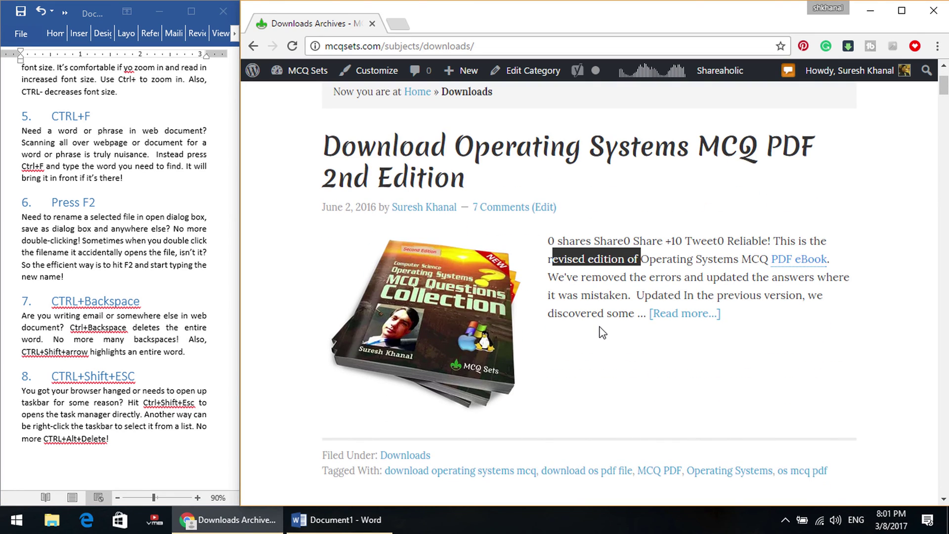
{"action": "key", "text": "ctrl+shift+Right"}
{"action": "key", "text": "ctrl+shift+Right"}
{"action": "key", "text": "ctrl+shift+Right"}
{"action": "key", "text": "ctrl+shift+Right"}
{"action": "key", "text": "ctrl+shift+Right"}
{"action": "key", "text": "ctrl+shift+Right"}
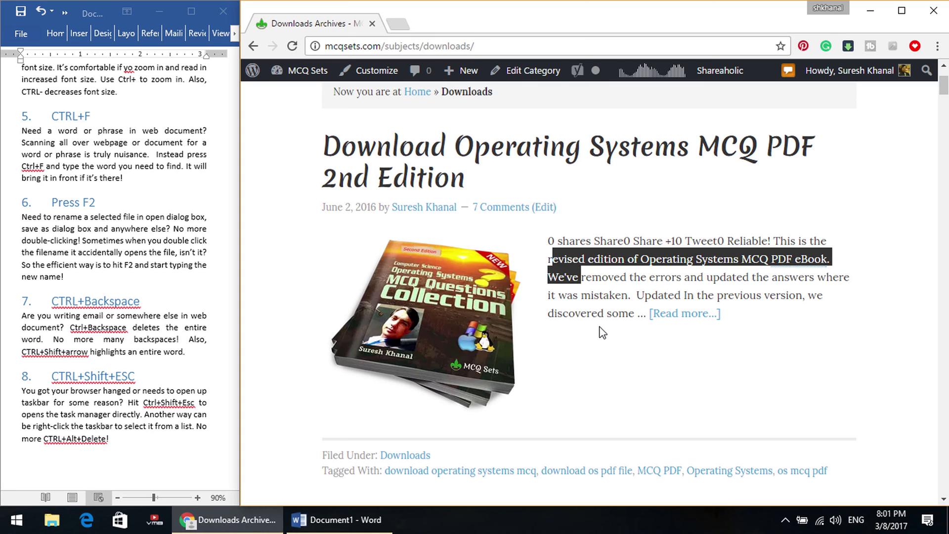
{"action": "key", "text": "ctrl+shift+Right"}
{"action": "key", "text": "ctrl+shift+Right"}
{"action": "key", "text": "ctrl+shift+Right"}
{"action": "key", "text": "ctrl+shift+Right"}
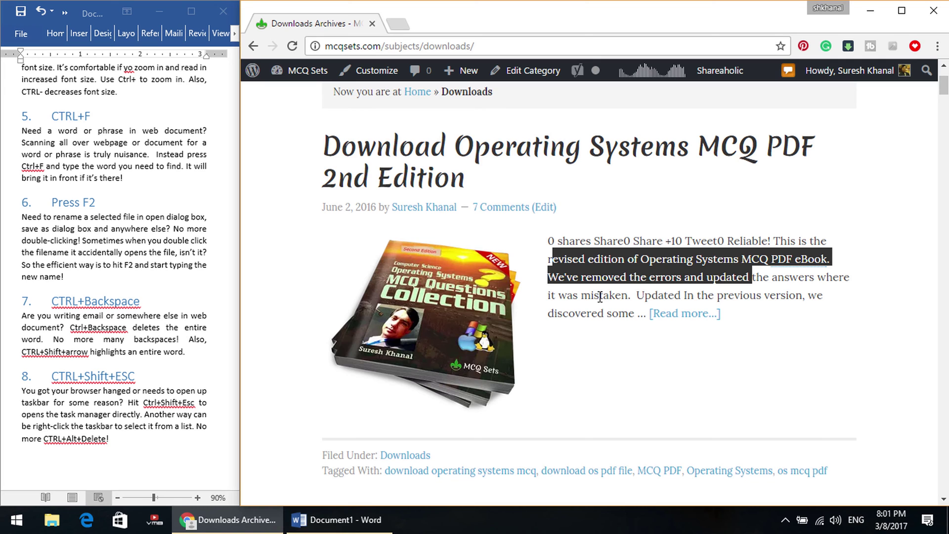
Scroll the Downloads page, then go to the MCQ Sets homepage via the header logo.
{"action": "scroll", "coordinate": [622, 331], "scroll_direction": "down", "scroll_amount": 20}
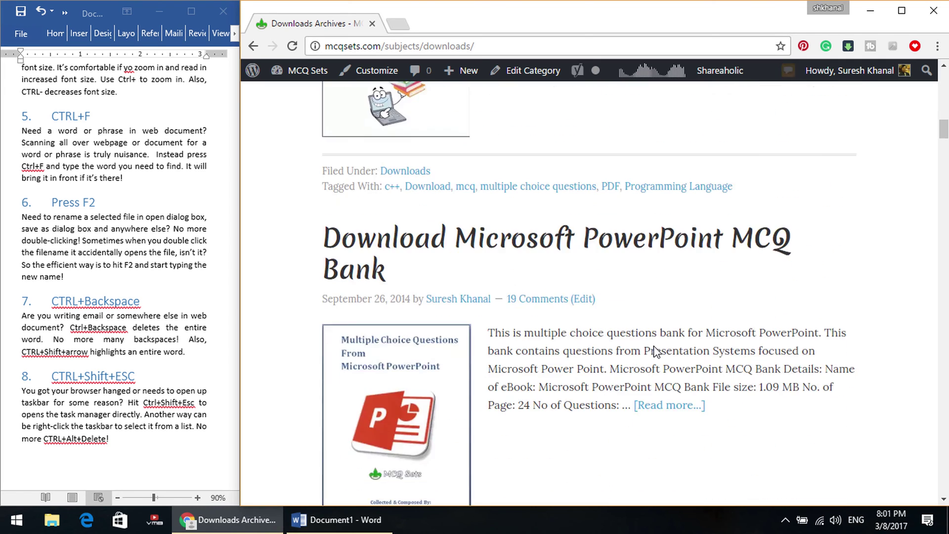
{"action": "scroll", "coordinate": [668, 358], "scroll_direction": "down", "scroll_amount": 15}
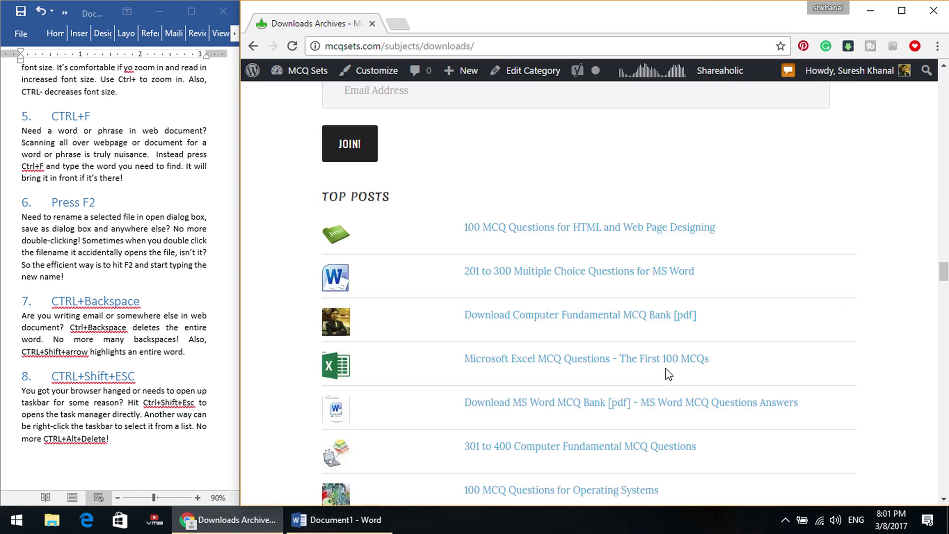
{"action": "scroll", "coordinate": [669, 385], "scroll_direction": "up", "scroll_amount": 10}
{"action": "scroll", "coordinate": [668, 386], "scroll_direction": "down", "scroll_amount": 6}
{"action": "scroll", "coordinate": [668, 385], "scroll_direction": "up", "scroll_amount": 5}
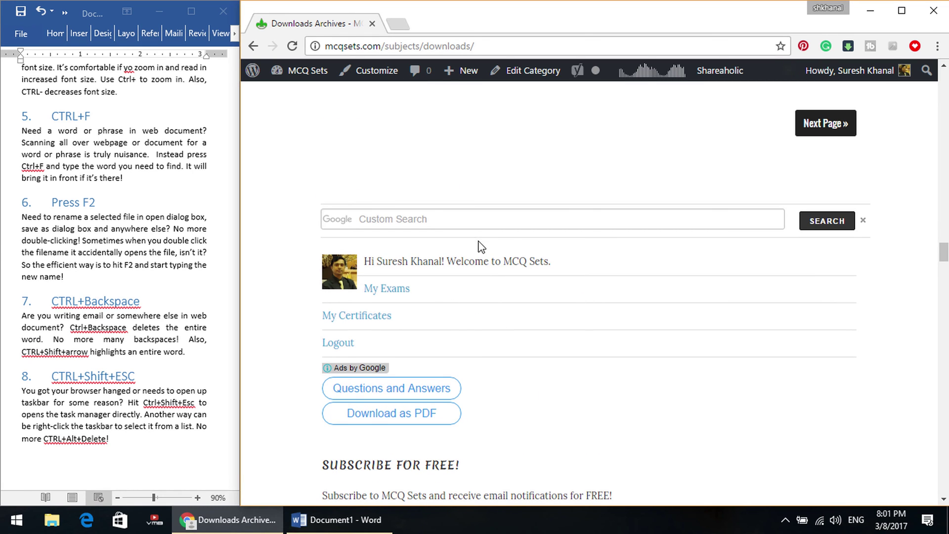
{"action": "scroll", "coordinate": [610, 333], "scroll_direction": "down", "scroll_amount": 9}
{"action": "scroll", "coordinate": [611, 341], "scroll_direction": "up", "scroll_amount": 20}
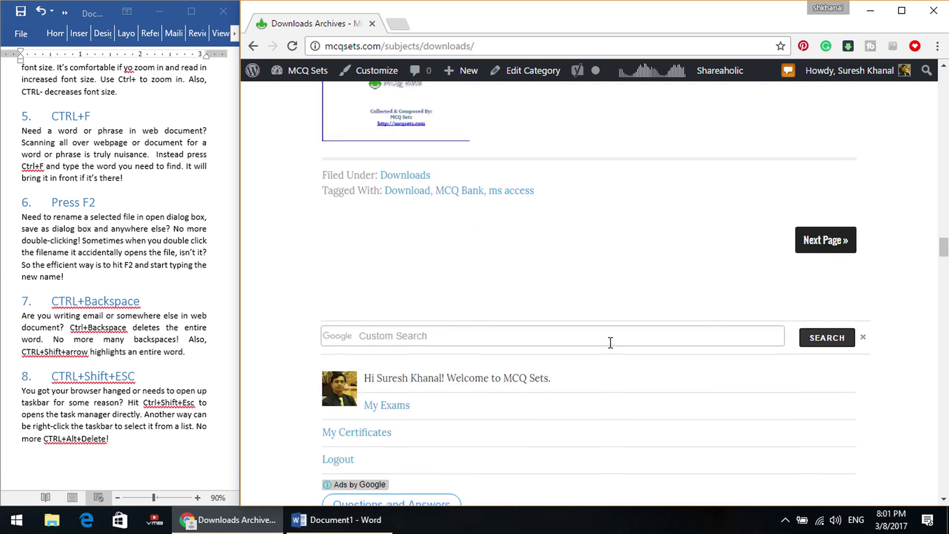
{"action": "scroll", "coordinate": [611, 346], "scroll_direction": "up", "scroll_amount": 10}
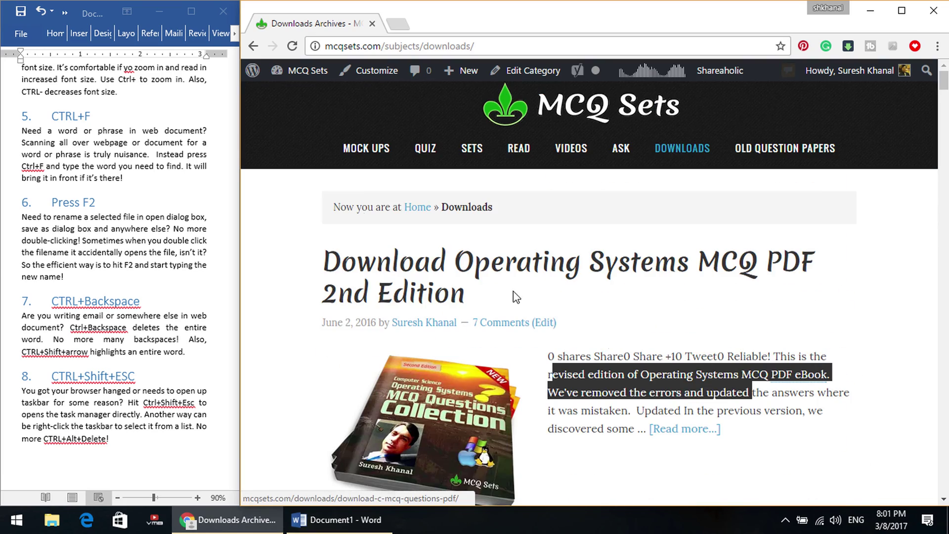
{"action": "mouse_move", "coordinate": [378, 165]}
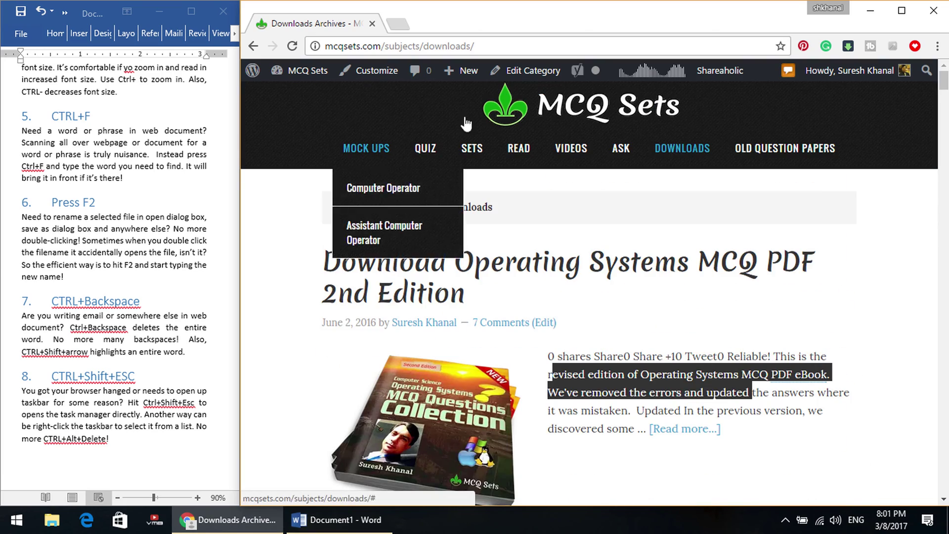
{"action": "left_click", "coordinate": [584, 121]}
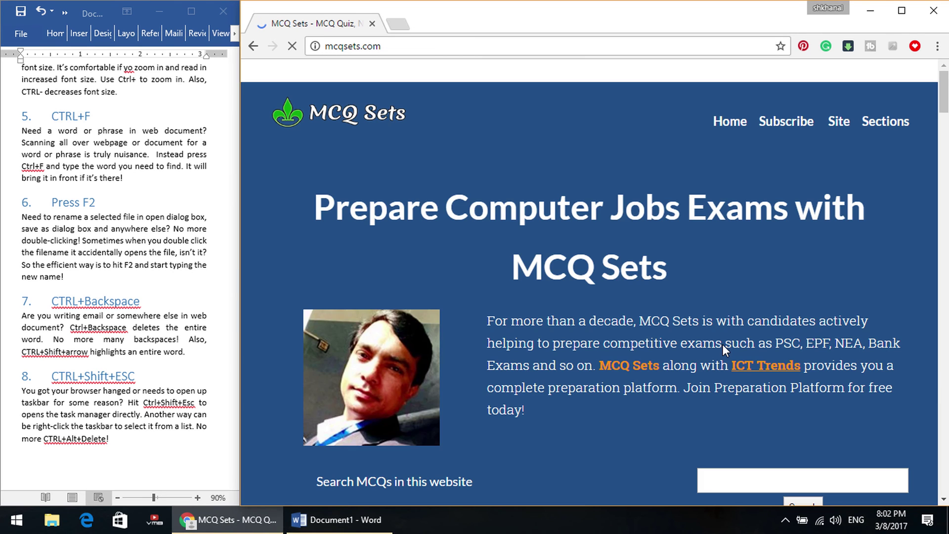
Scroll down the homepage to the 34 Comments section.
{"action": "scroll", "coordinate": [662, 312], "scroll_direction": "down", "scroll_amount": 5}
{"action": "scroll", "coordinate": [662, 312], "scroll_direction": "down", "scroll_amount": 15}
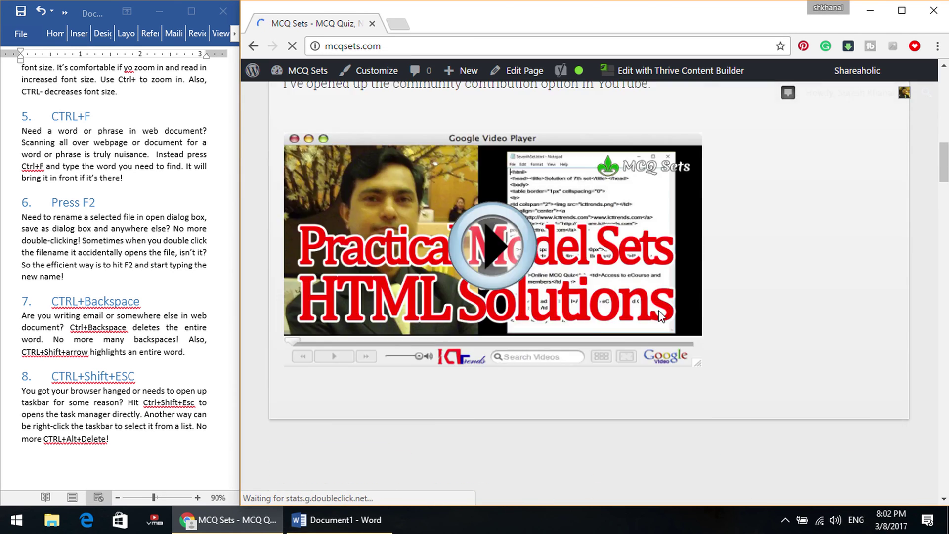
{"action": "scroll", "coordinate": [662, 312], "scroll_direction": "down", "scroll_amount": 10}
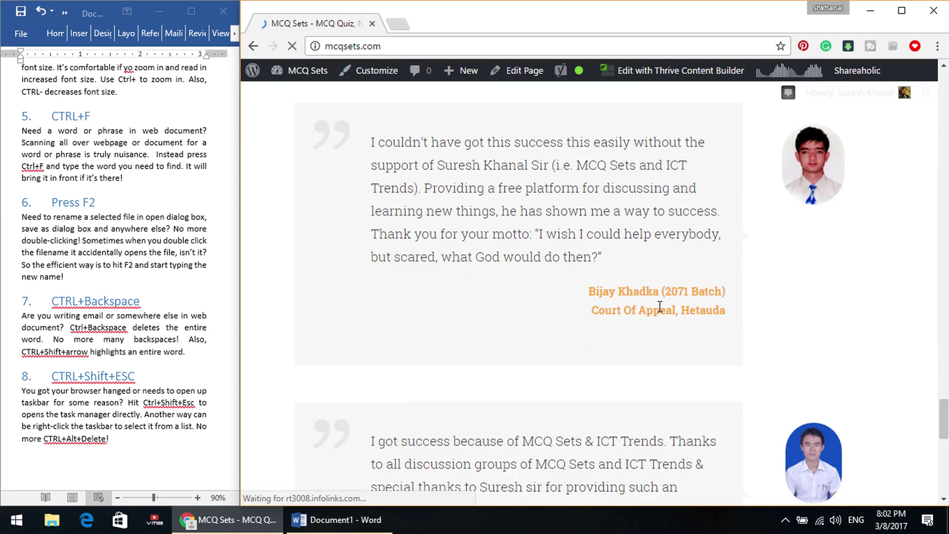
{"action": "scroll", "coordinate": [662, 313], "scroll_direction": "down", "scroll_amount": 4}
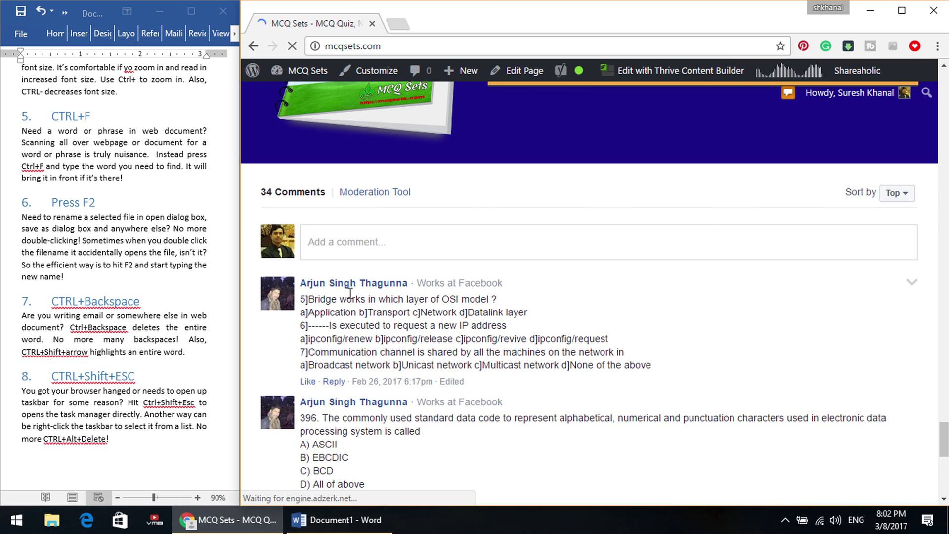
Type 'Some sample text' in Add a comment, delete 'text' with Ctrl+Backspace, then clear the rest.
{"action": "left_click", "coordinate": [385, 252]}
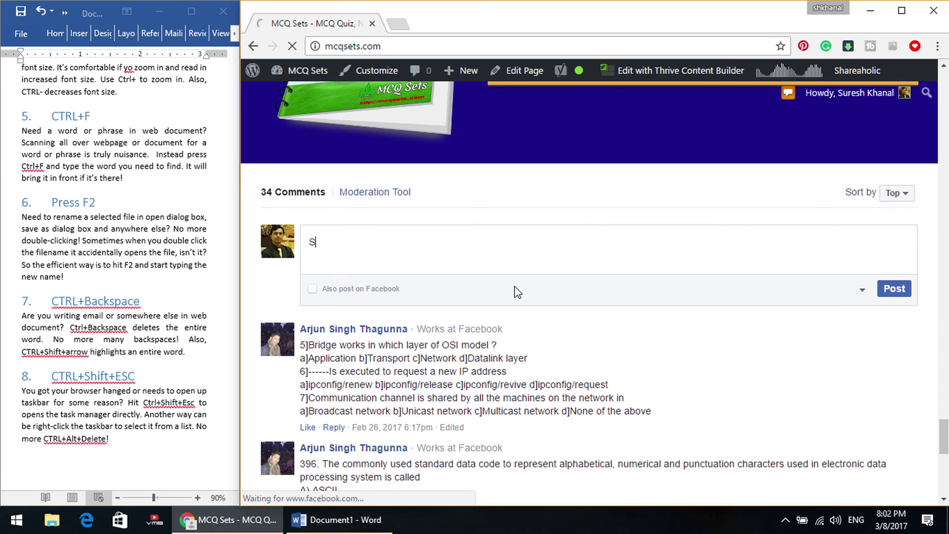
{"action": "type", "text": "Some sample text"}
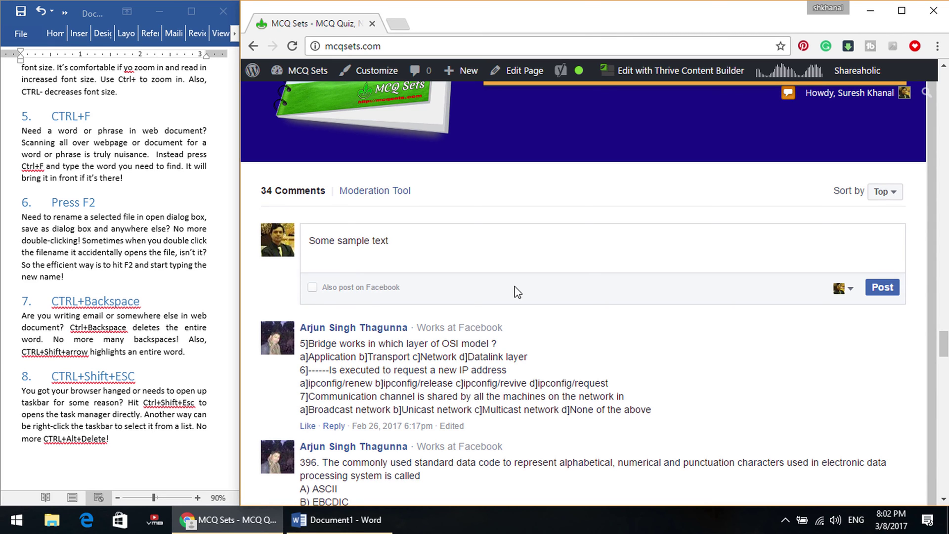
{"action": "key", "text": "ctrl+BackSpace"}
{"action": "key", "text": "ctrl+BackSpace"}
{"action": "key", "text": "BackSpace"}
{"action": "key", "text": "BackSpace"}
{"action": "key", "text": "BackSpace"}
{"action": "key", "text": "BackSpace"}
{"action": "key", "text": "BackSpace"}
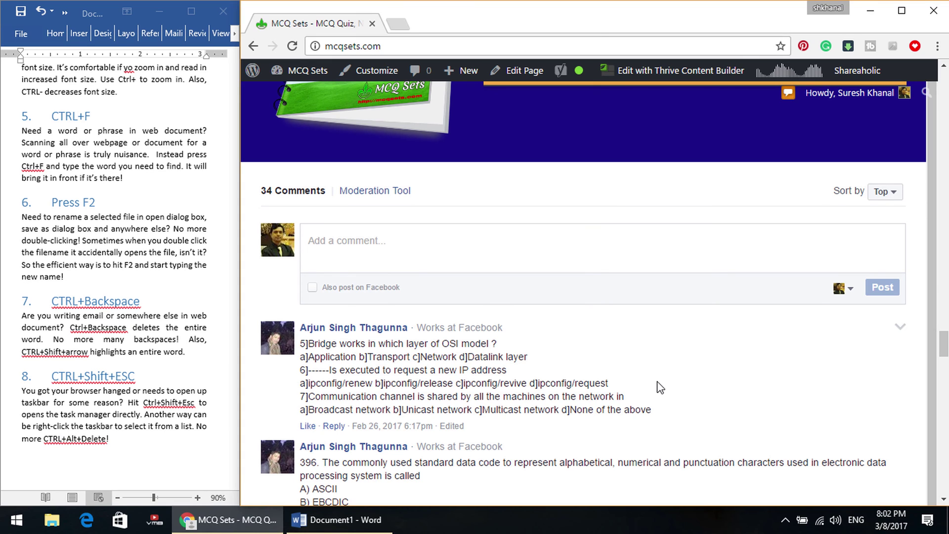
{"action": "key", "text": "ctrl+shift+Escape"}
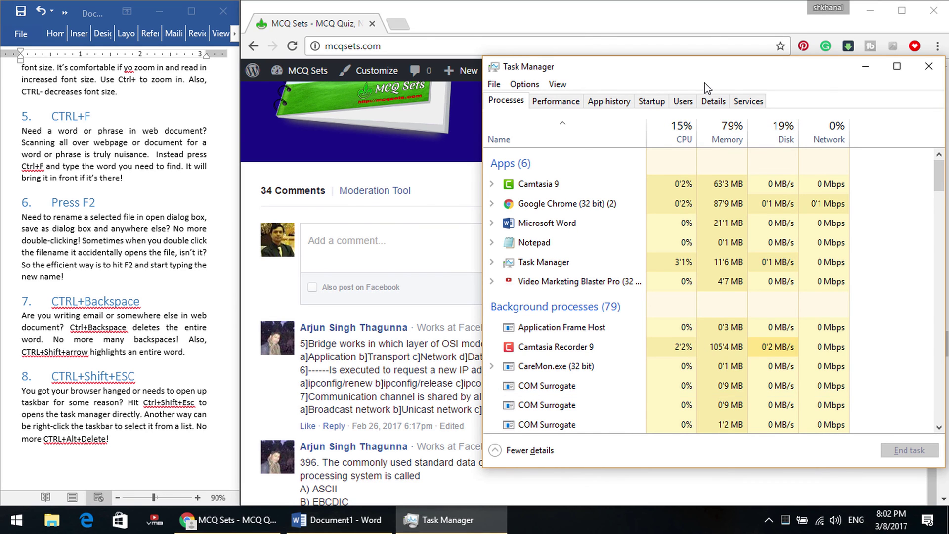
{"action": "left_click_drag", "start_coordinate": [703, 74], "coordinate": [594, 62]}
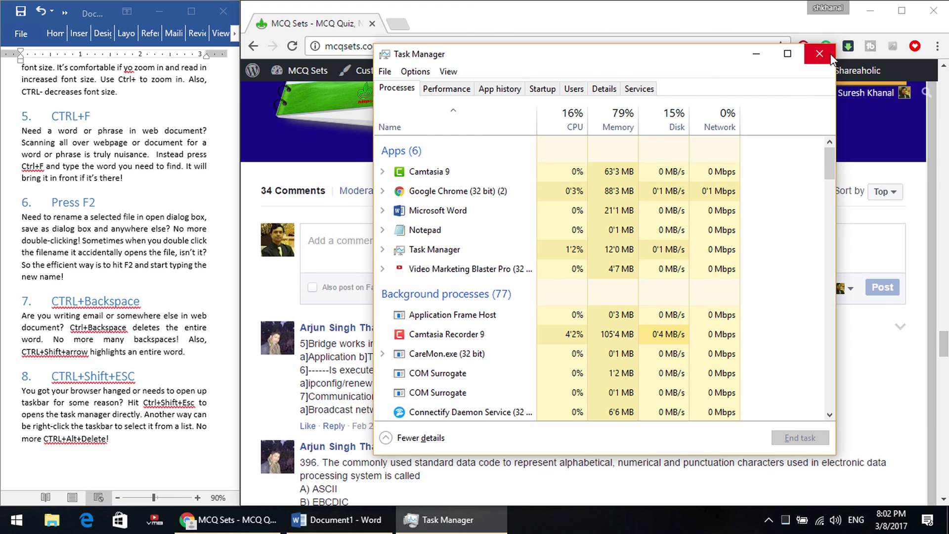
{"action": "left_click", "coordinate": [820, 53]}
{"action": "right_click", "coordinate": [571, 525]}
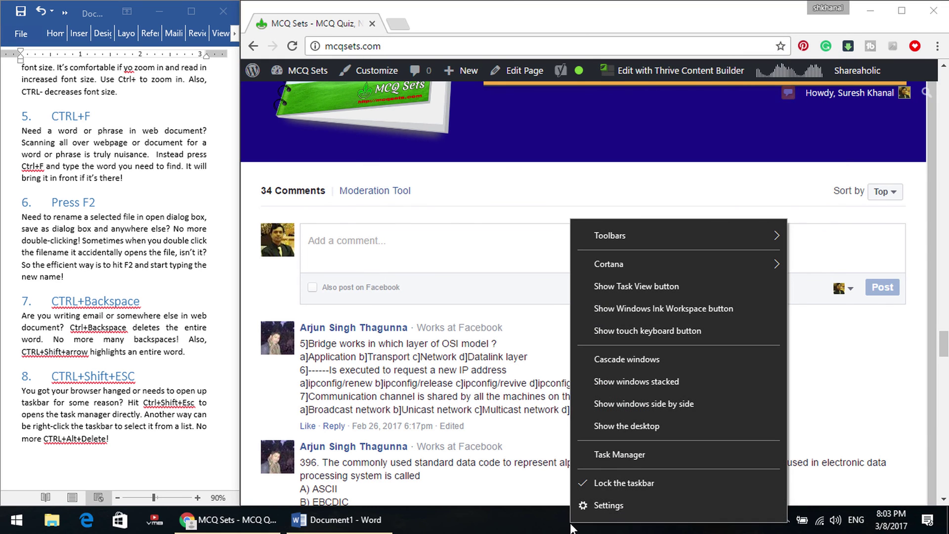
{"action": "left_click", "coordinate": [636, 454]}
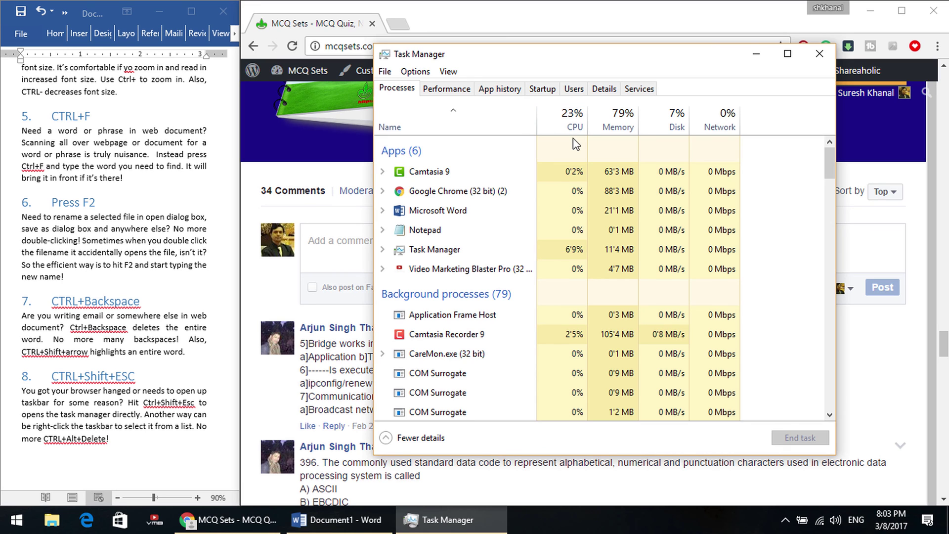
{"action": "left_click", "coordinate": [819, 53]}
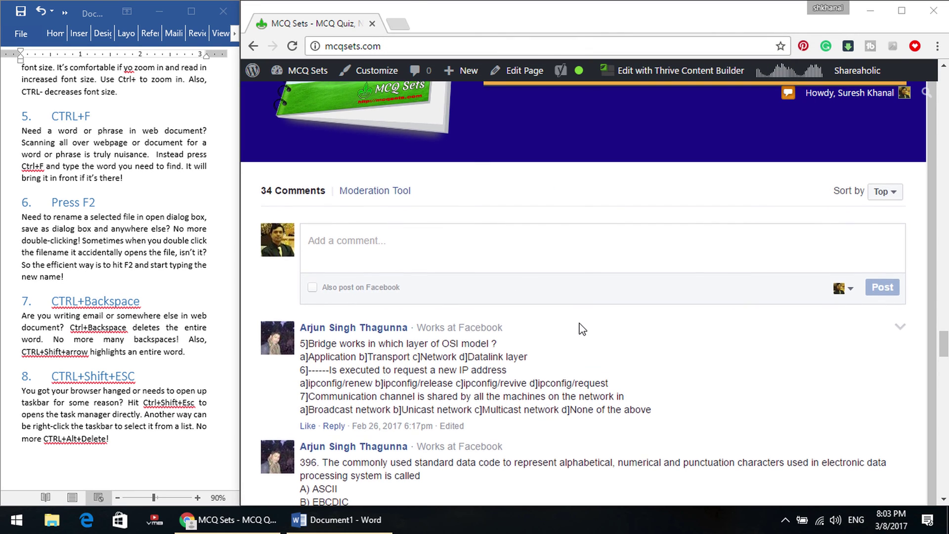
Scroll the MCQ Sets homepage to the top and the Word shortcuts list back to its start.
{"action": "scroll", "coordinate": [571, 325], "scroll_direction": "up", "scroll_amount": 10}
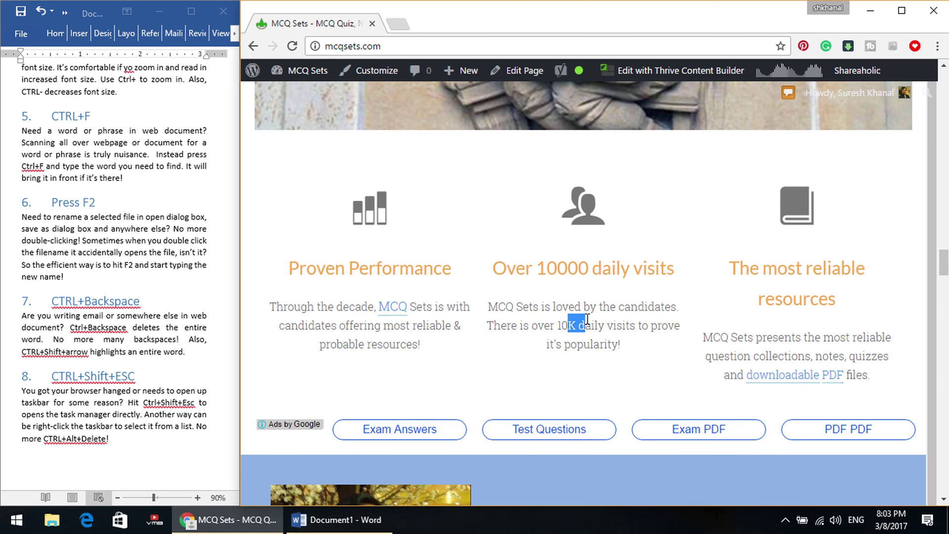
{"action": "scroll", "coordinate": [588, 319], "scroll_direction": "up", "scroll_amount": 8}
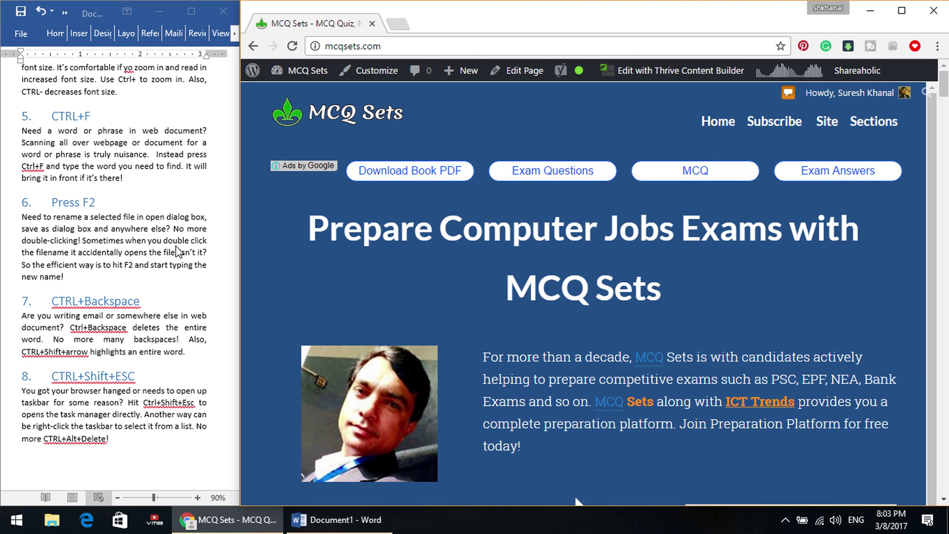
{"action": "left_click", "coordinate": [85, 242]}
{"action": "scroll", "coordinate": [133, 253], "scroll_direction": "up", "scroll_amount": 20}
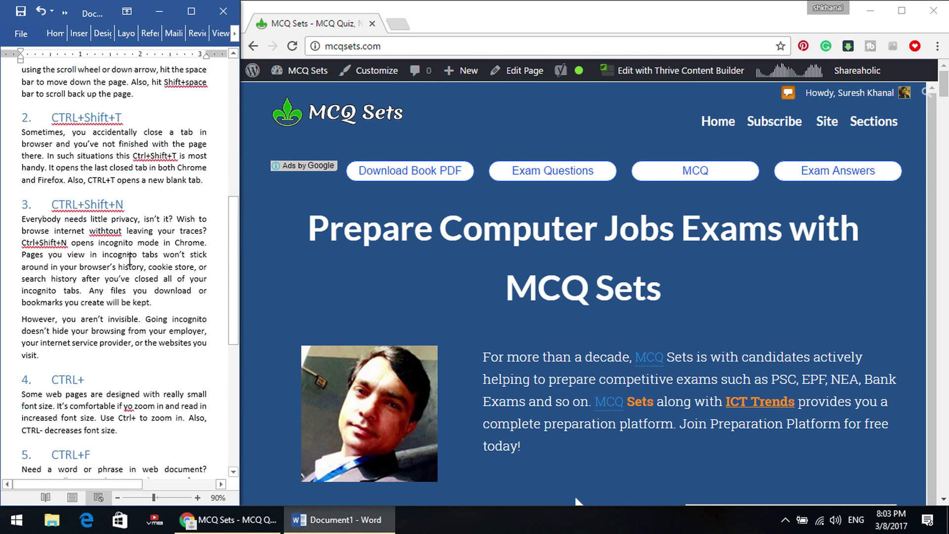